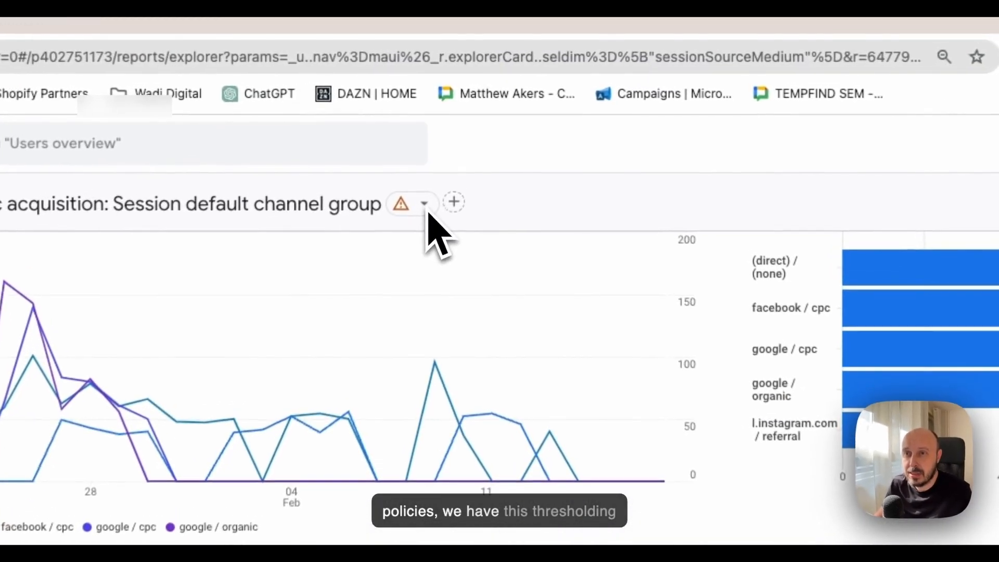
Open the help article on data thresholds from the report's data quality indicator and read when thresholds apply and what can be done
click(422, 206)
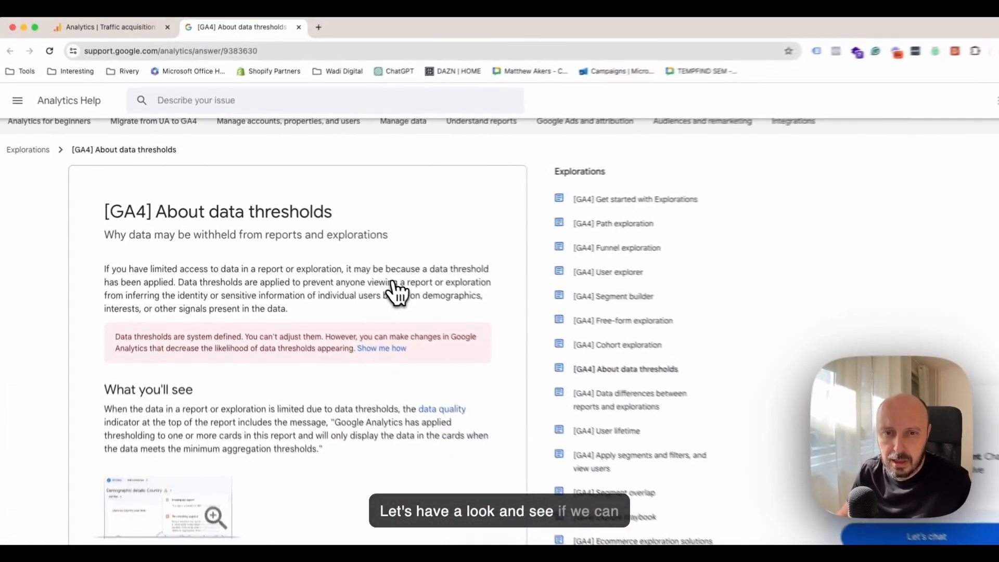
scroll(382, 283, down, 4)
scroll(381, 283, down, 1)
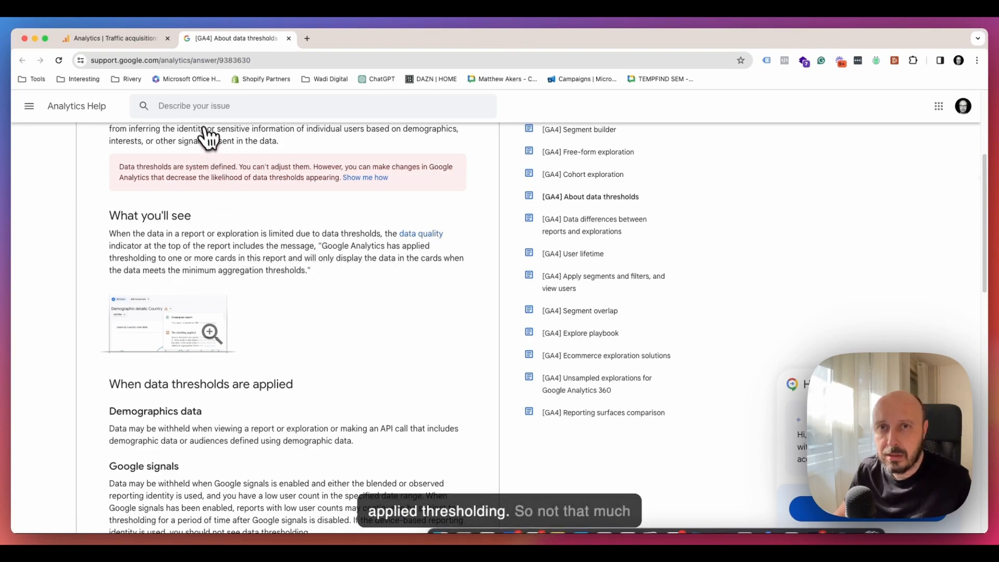
scroll(200, 211, down, 8)
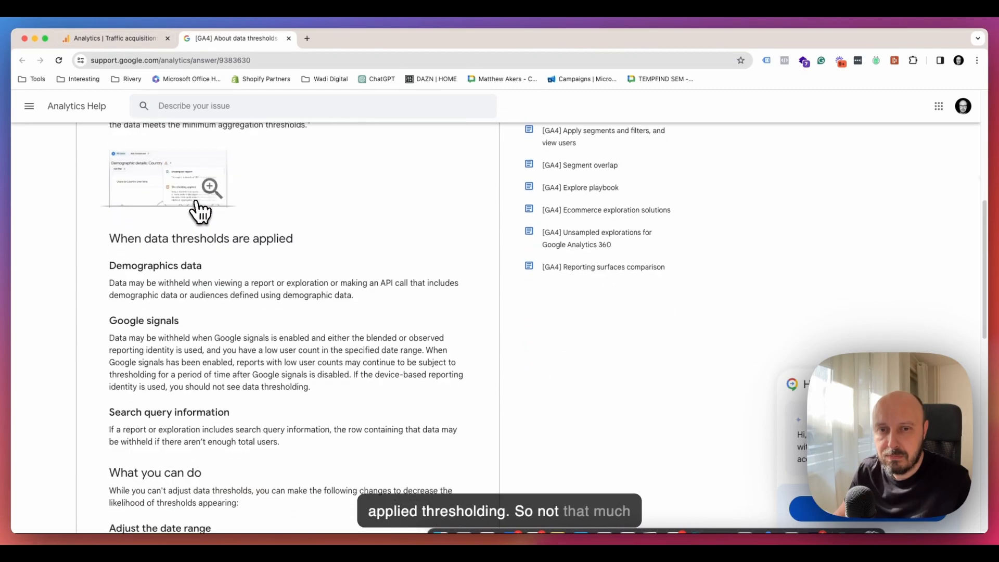
scroll(200, 210, down, 3)
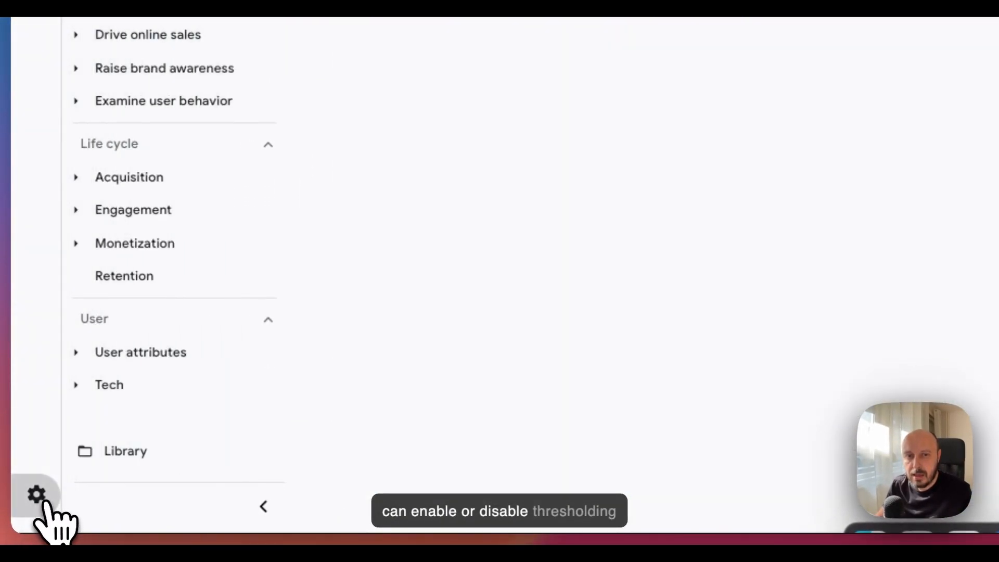
Open the property's Data collection settings in Admin to examine the Google signals options
click(40, 499)
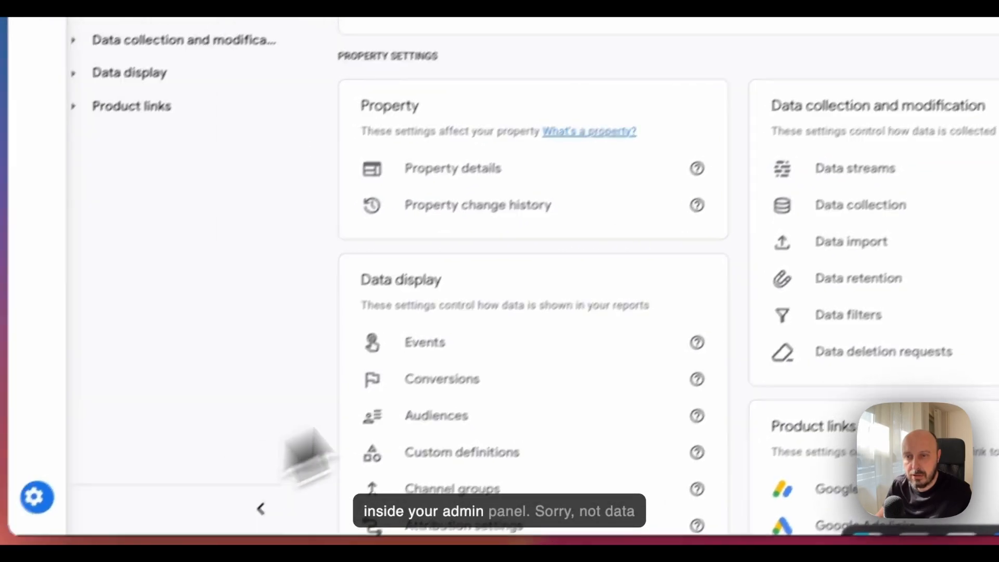
click(853, 168)
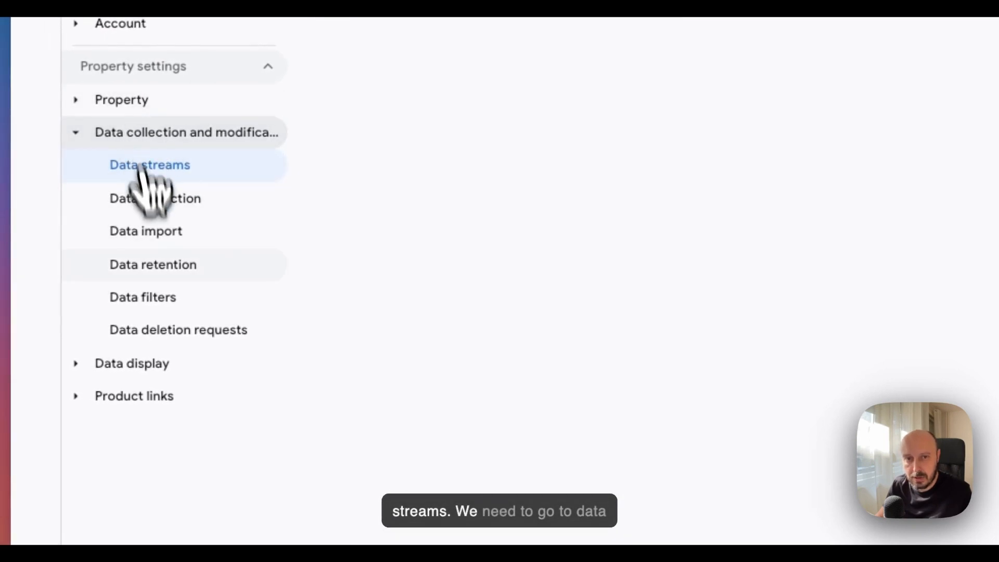
click(156, 268)
scroll(437, 468, down, 2)
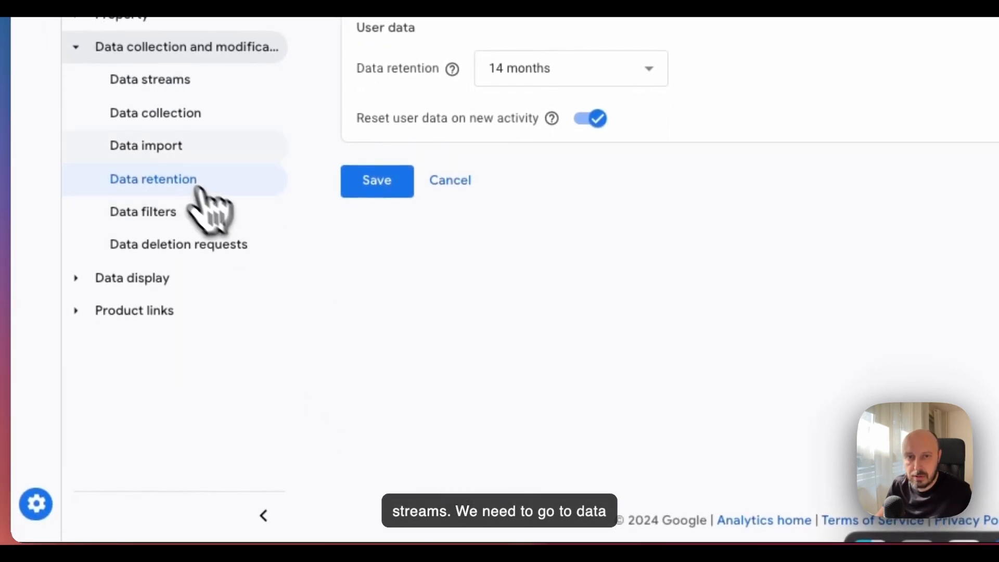
click(159, 121)
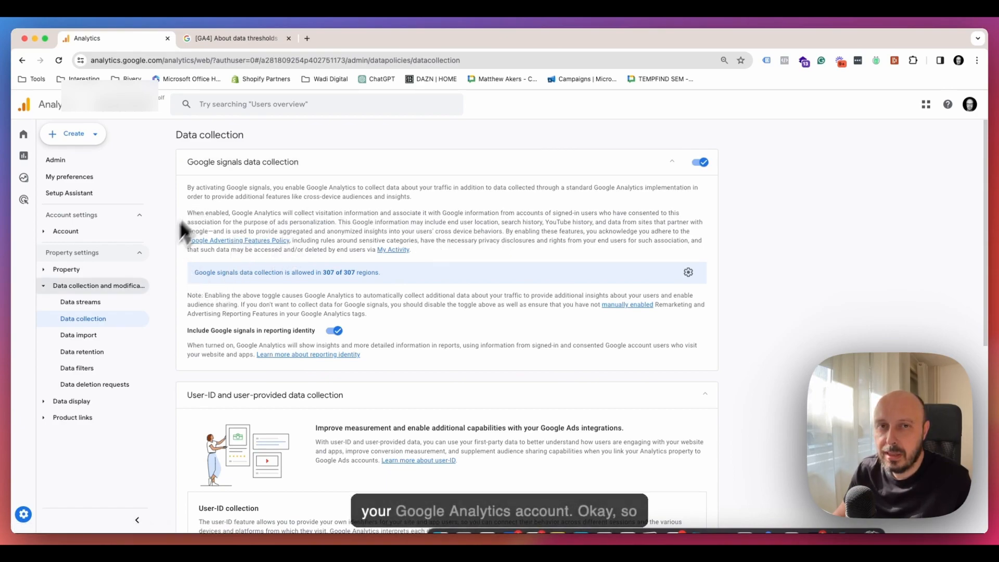
Open the Traffic acquisition report in the Generate leads group and close the data thresholds help page
mouse_move(26, 159)
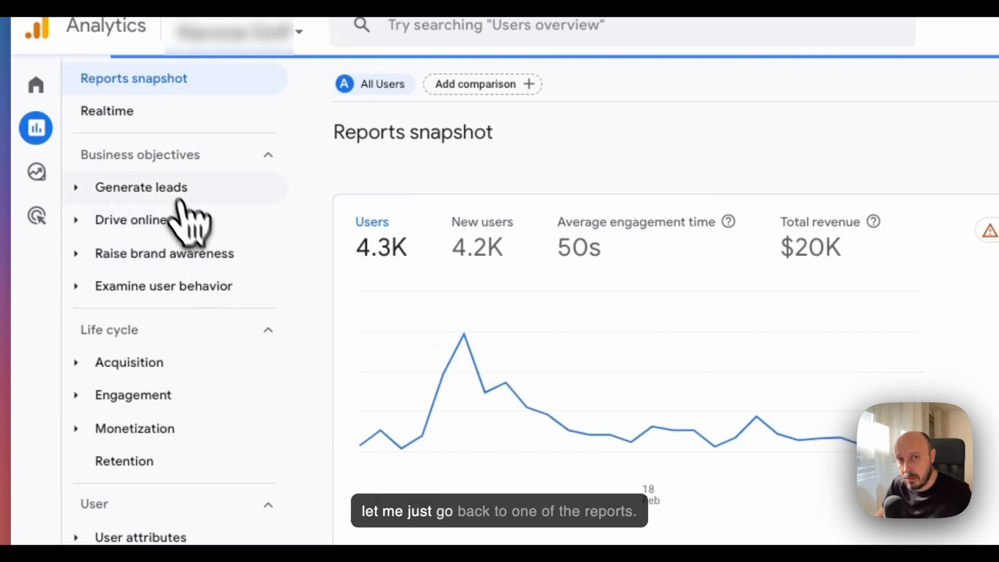
click(156, 193)
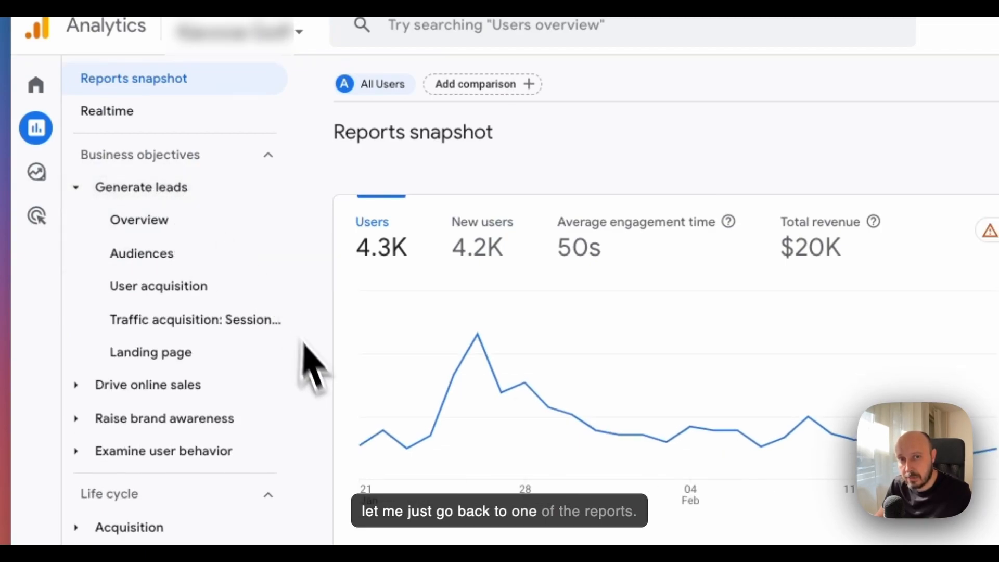
click(201, 328)
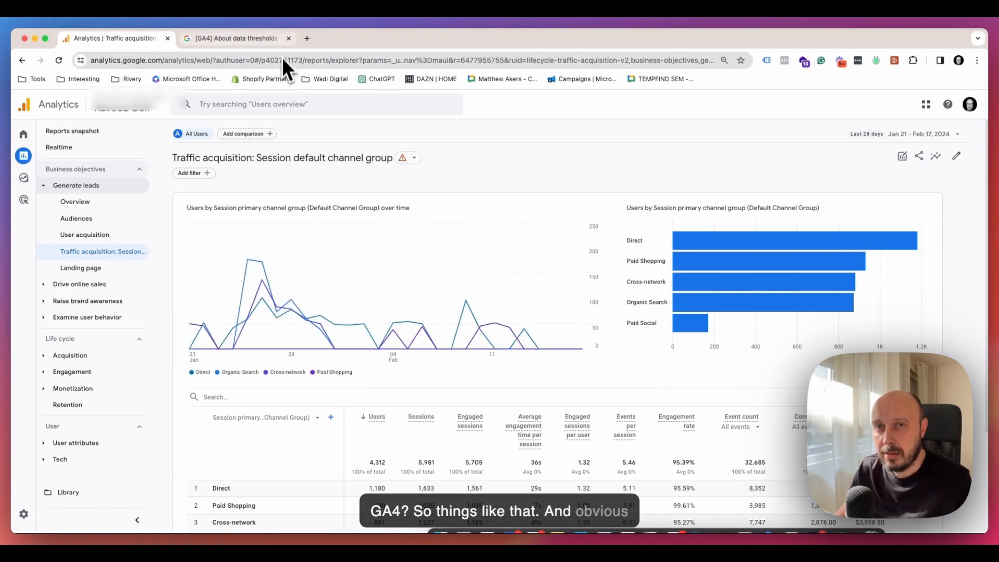
click(288, 39)
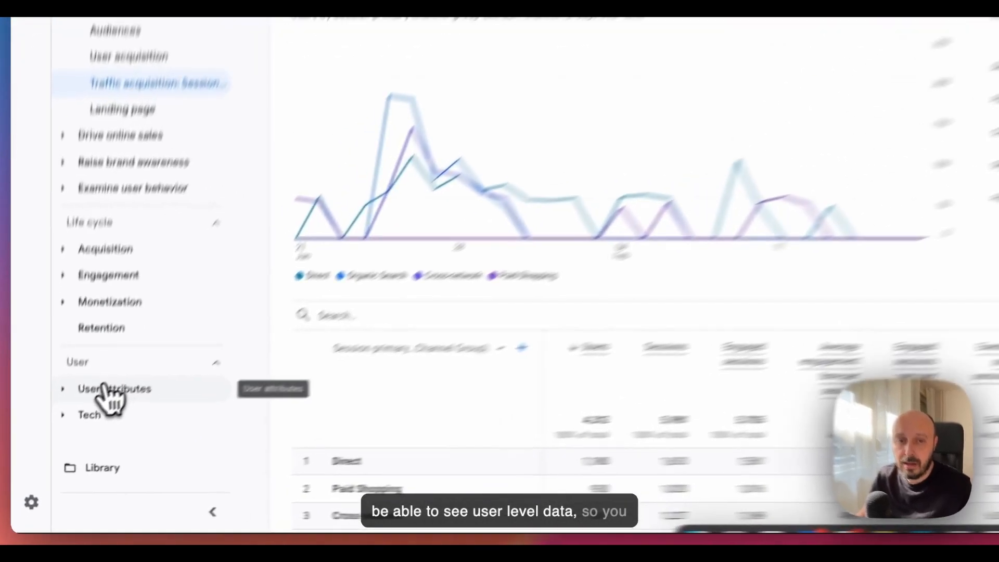
Expand the User attributes report group to view its reports, and collapse it again
click(75, 443)
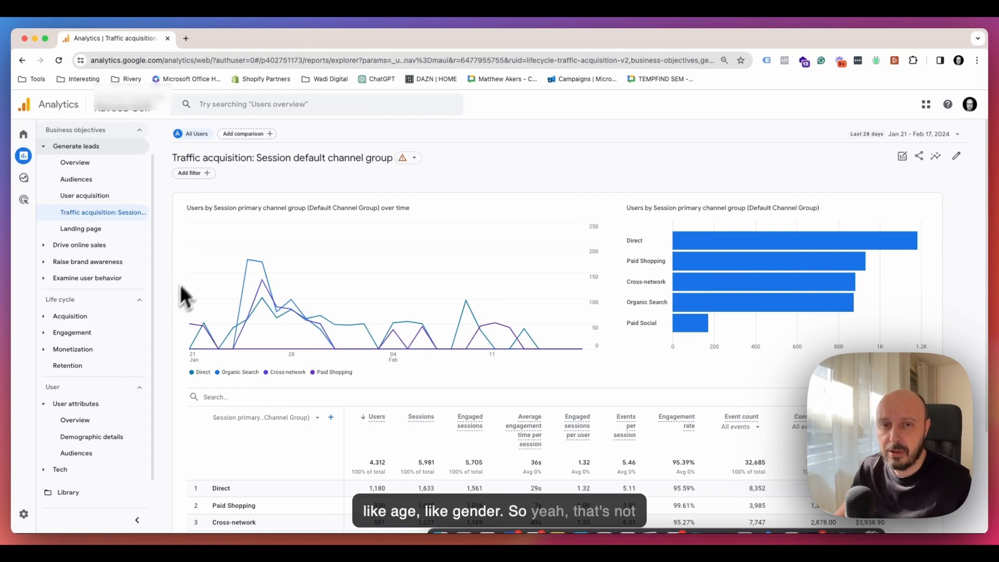
click(48, 405)
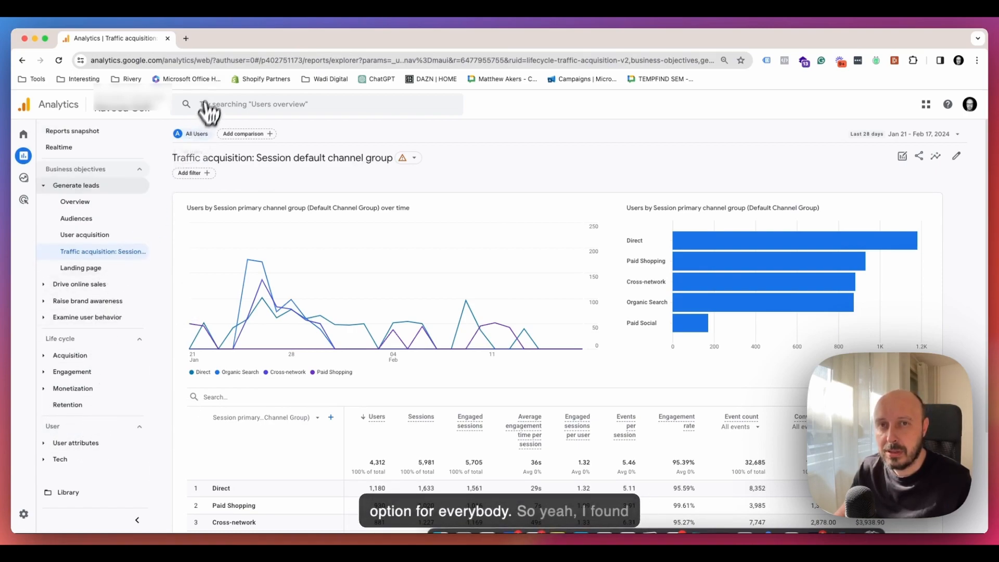
Open Looker Studio in a new browser tab from the Google Data Studio bookmark and switch to the second Google account listed
click(186, 40)
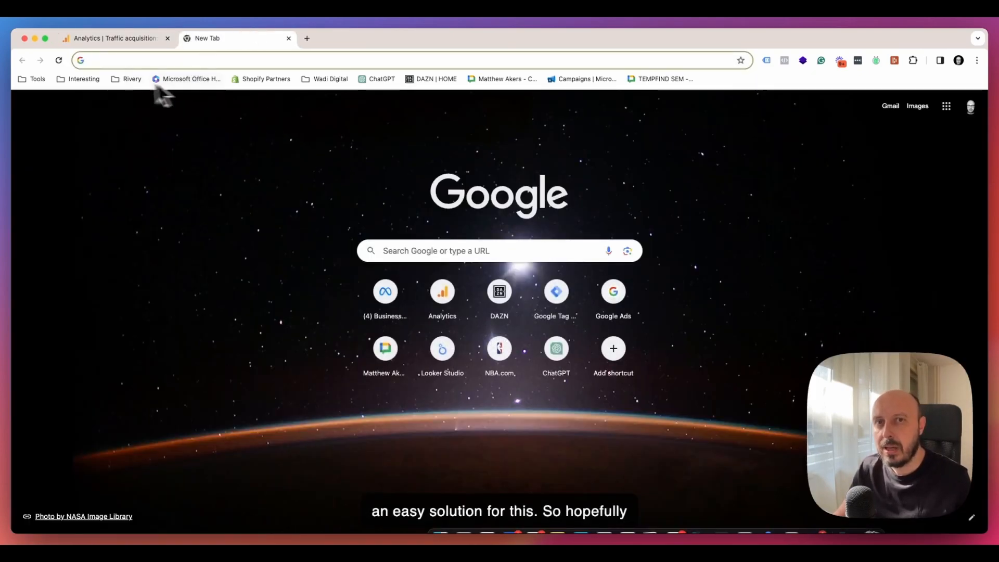
click(39, 82)
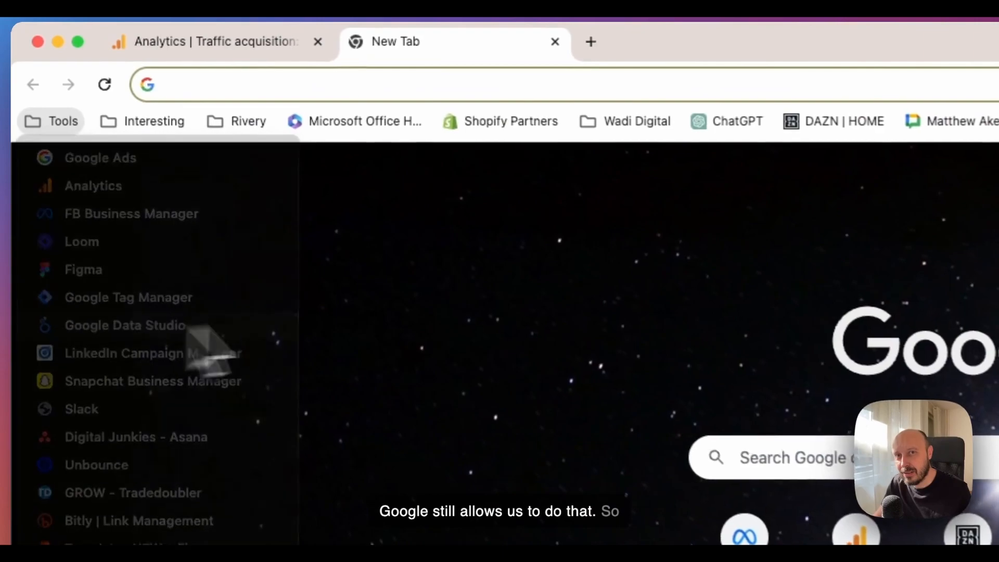
click(99, 275)
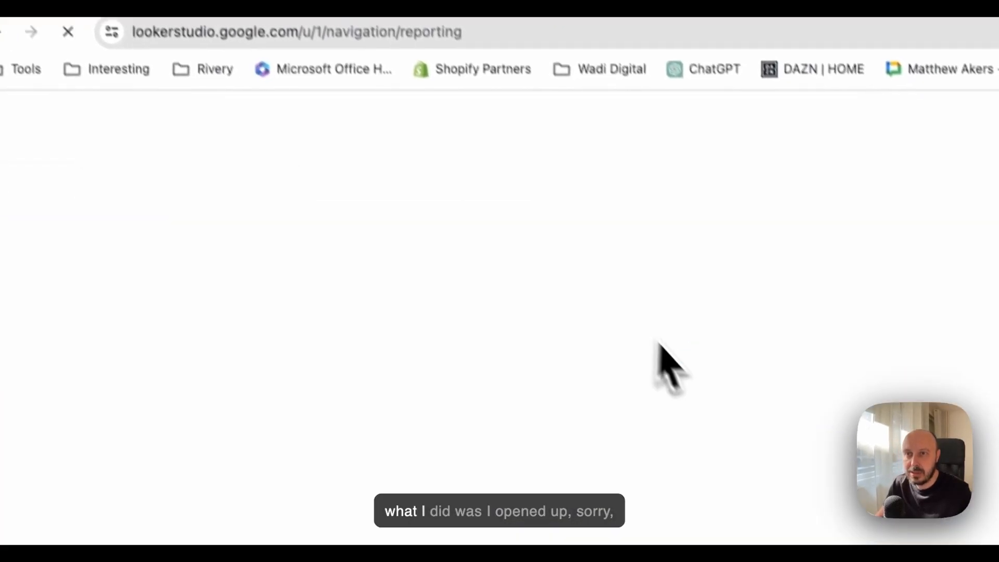
click(308, 302)
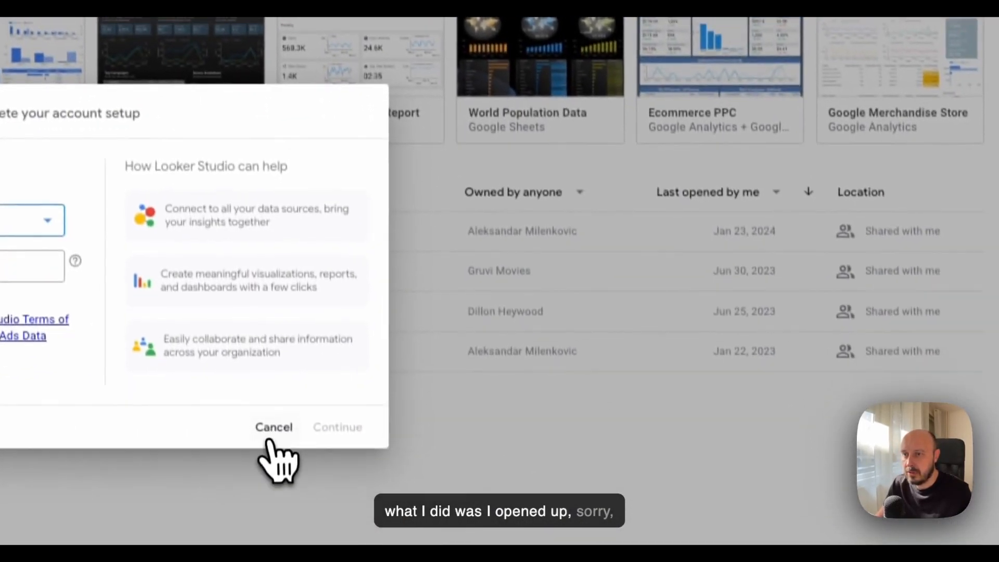
click(271, 427)
click(963, 118)
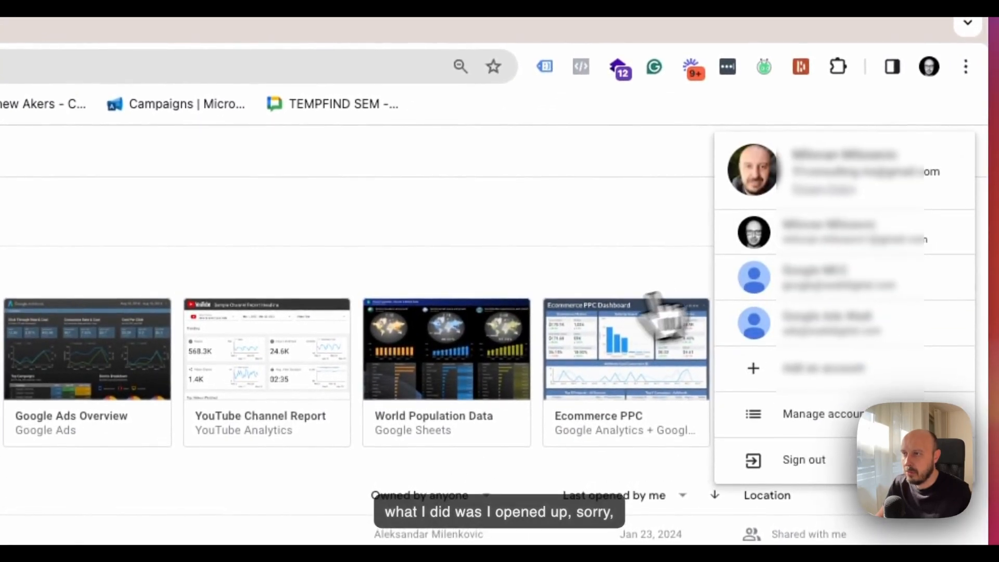
click(842, 243)
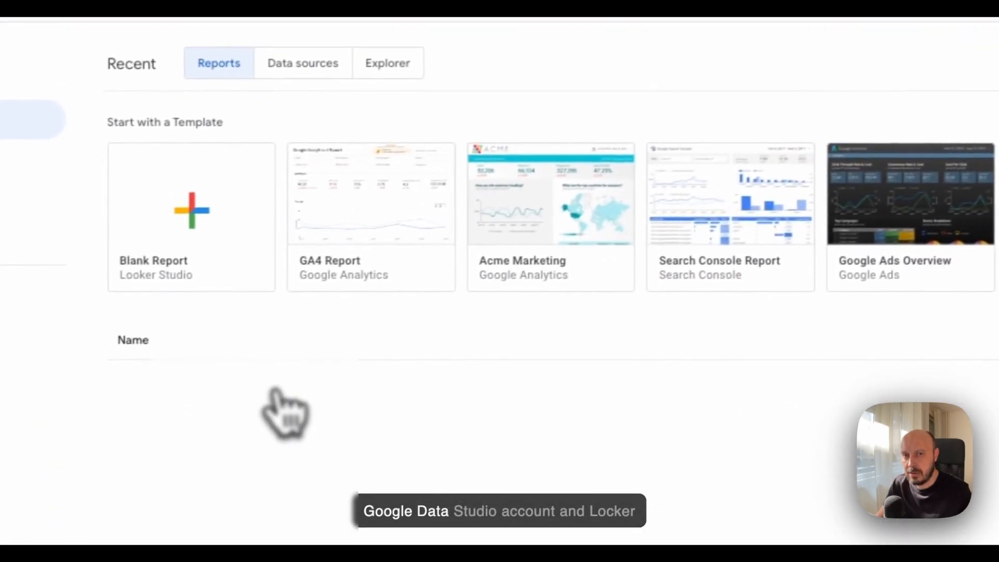
Create a blank report with the Kavooa Golf Google Analytics property as data source and move its table slightly down the page
click(237, 219)
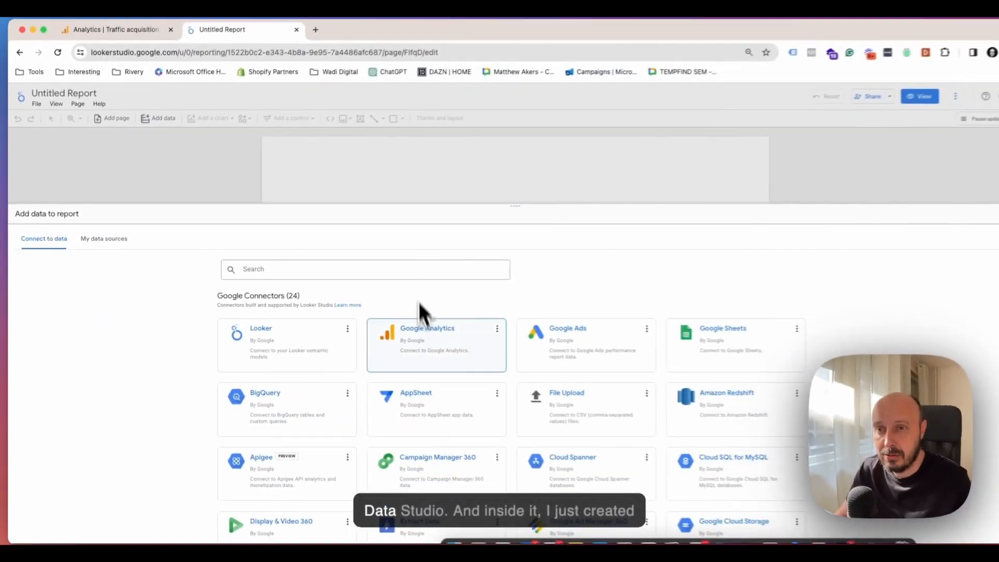
click(408, 338)
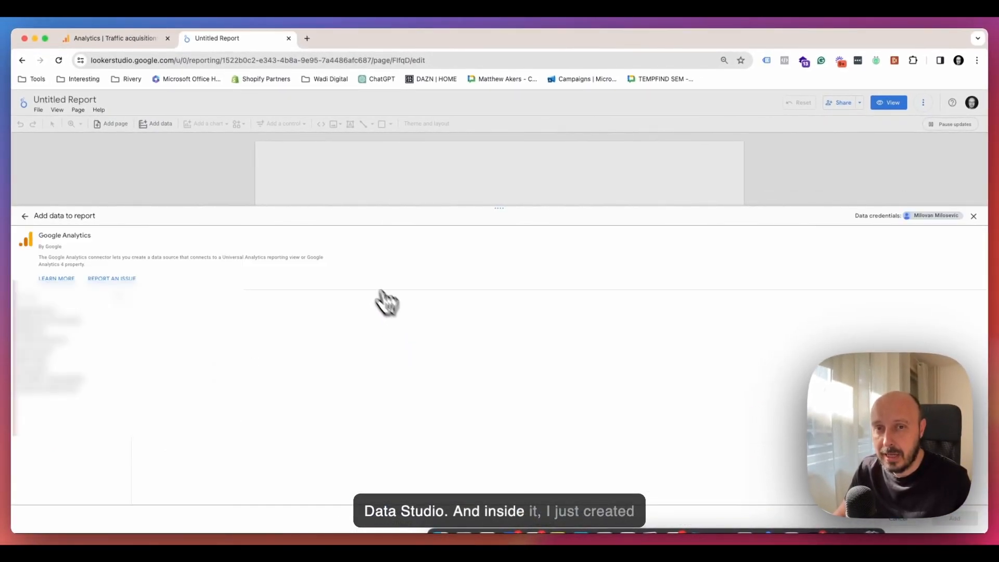
click(53, 370)
click(181, 316)
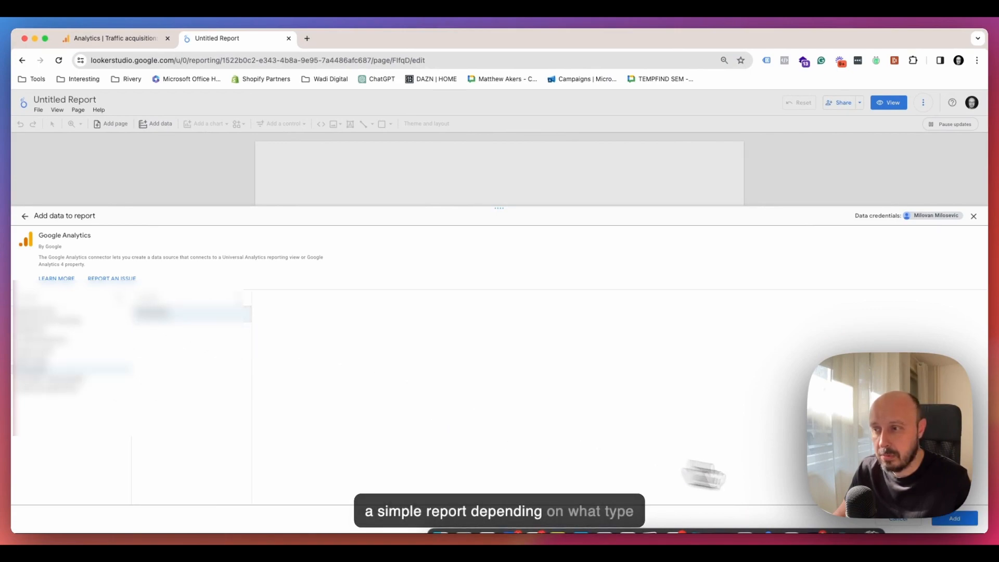
click(957, 519)
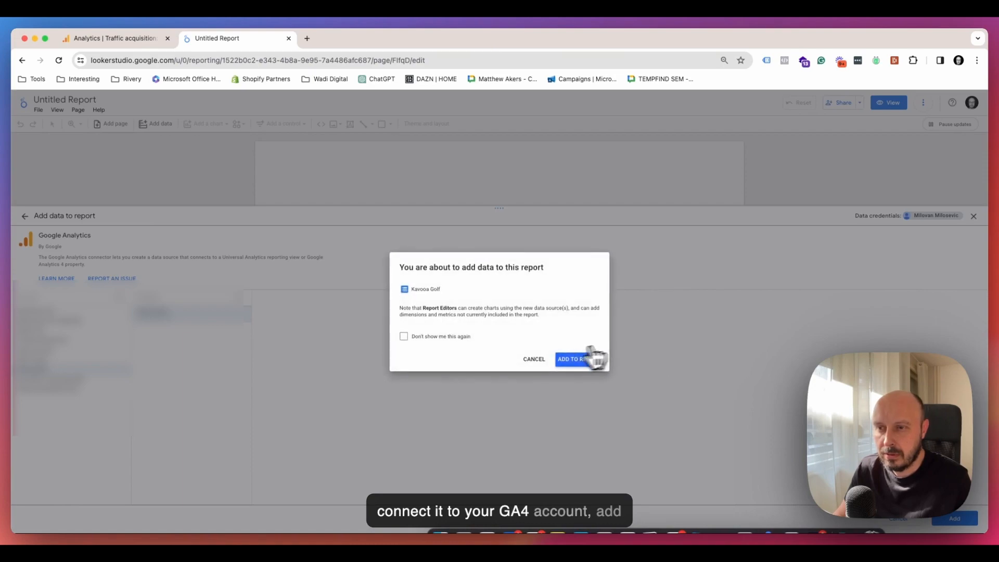
click(587, 358)
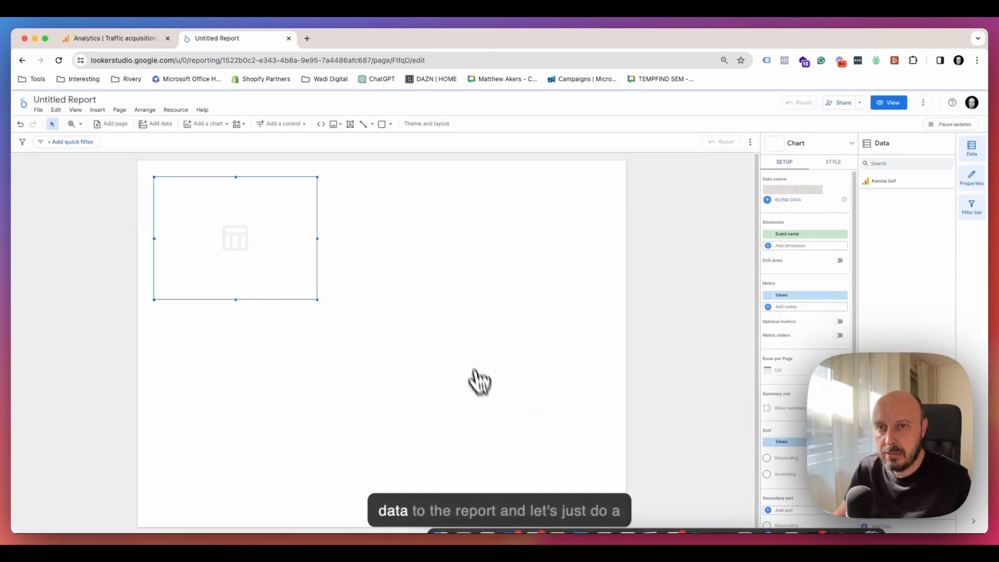
drag(235, 188, 238, 233)
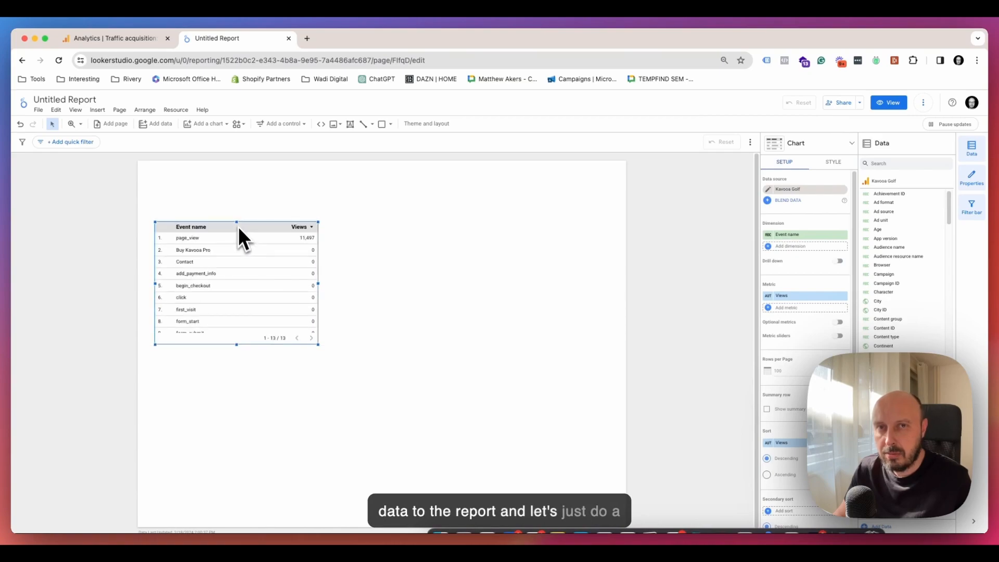
Switch to Google Analytics and set the Traffic acquisition table's primary dimension to Session source / medium
click(137, 39)
scroll(470, 352, down, 3)
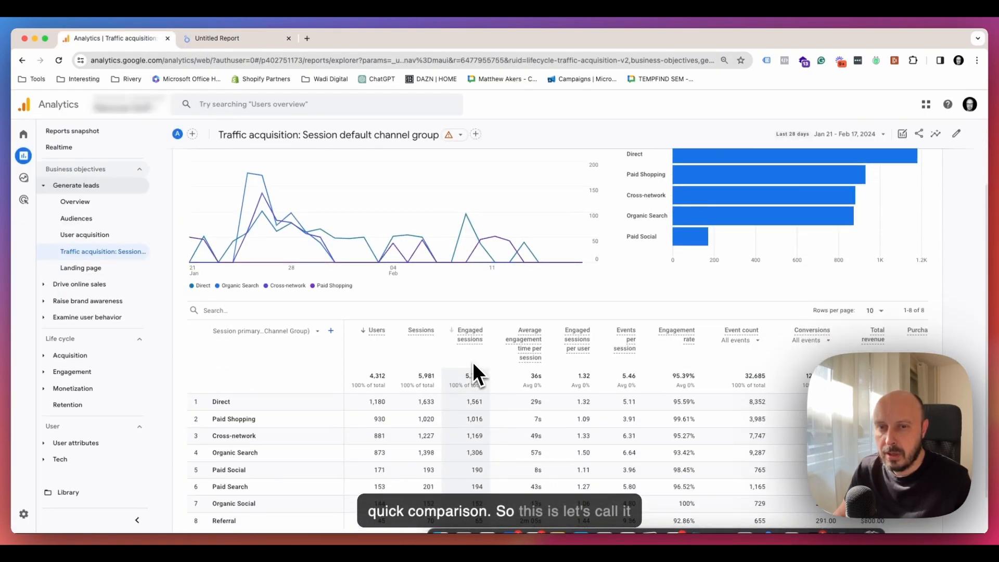
click(256, 318)
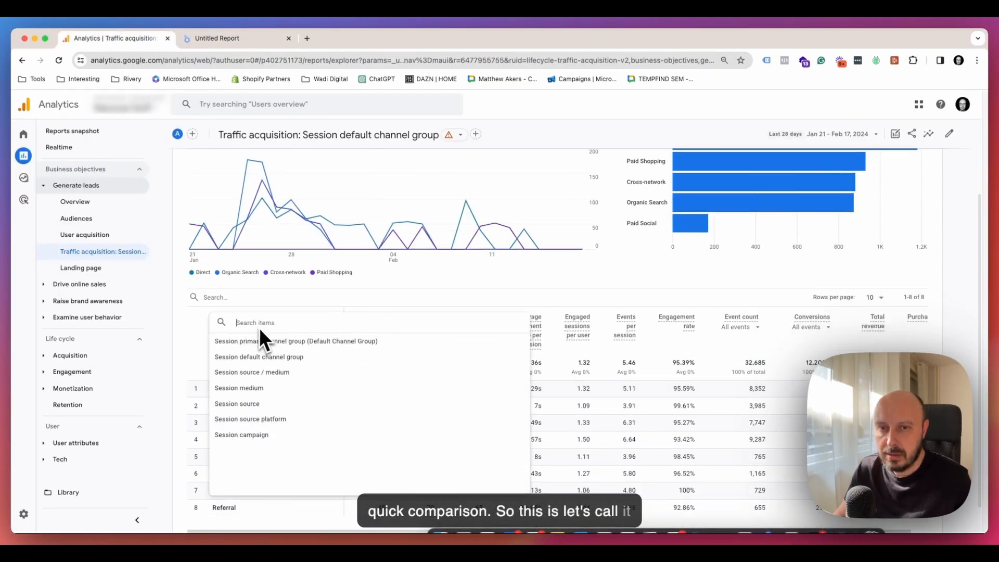
click(266, 372)
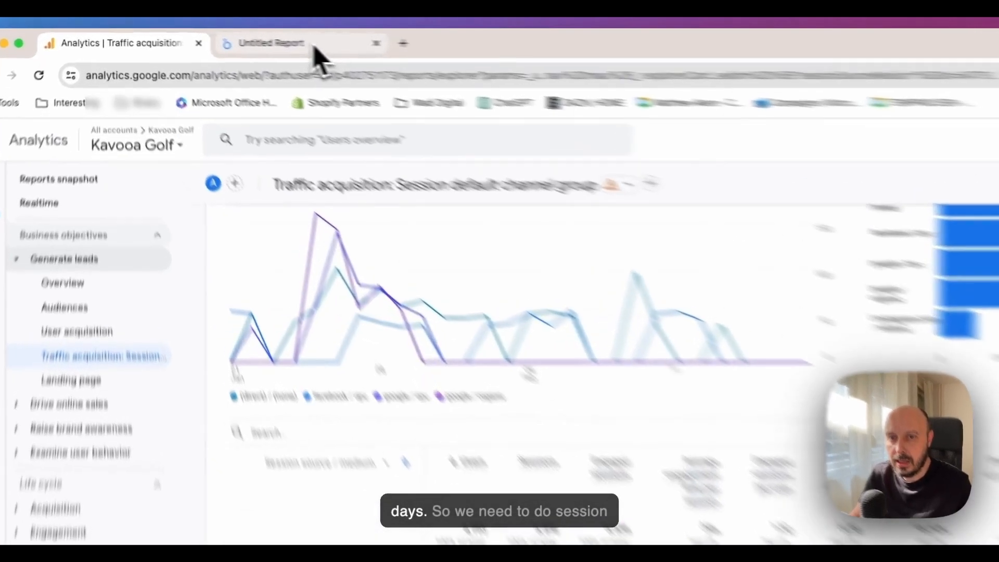
Switch to the Looker Studio report and replace the table's Event name dimension with Session source / medium
click(247, 38)
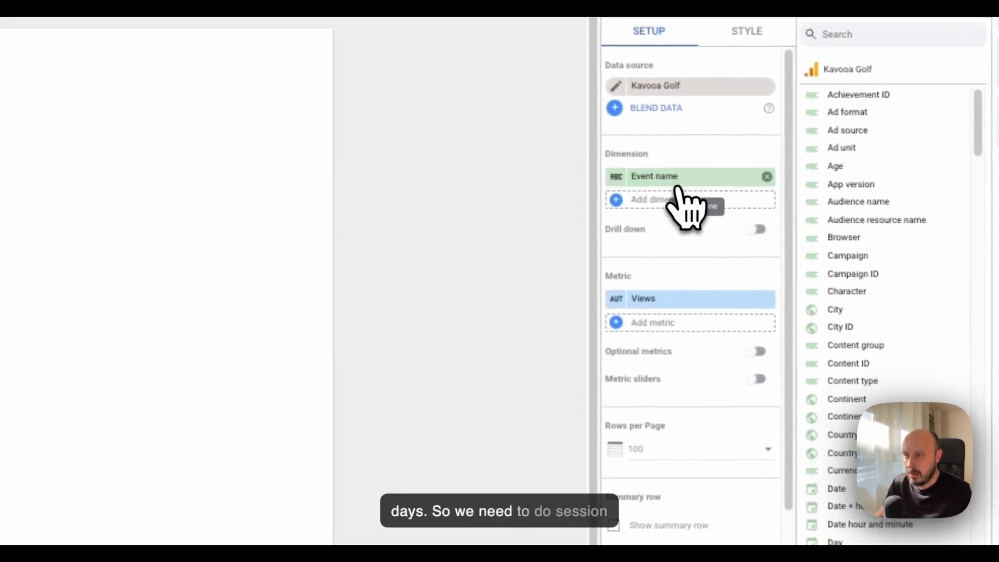
click(677, 180)
text(sessi)
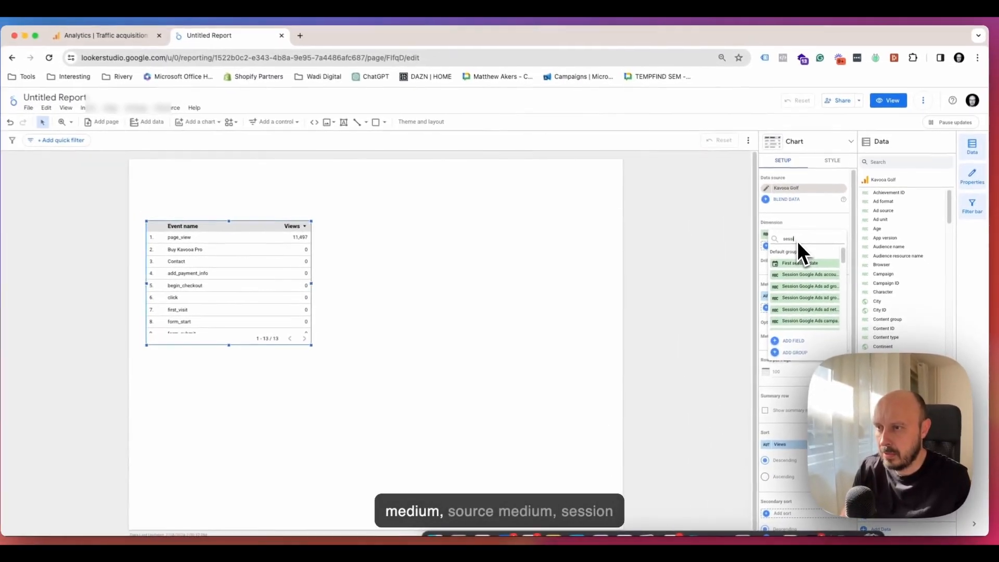
scroll(812, 322, down, 5)
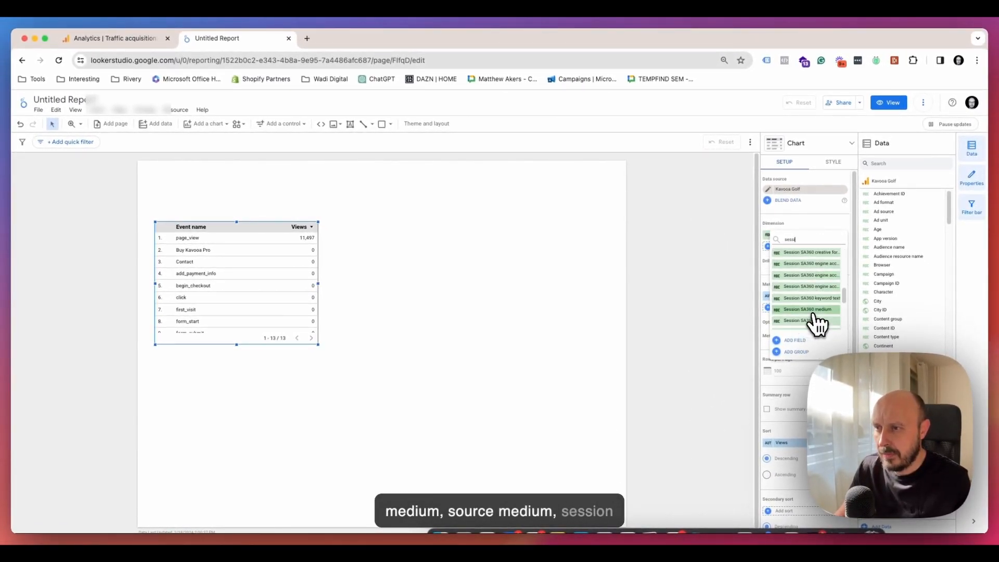
scroll(816, 324, down, 4)
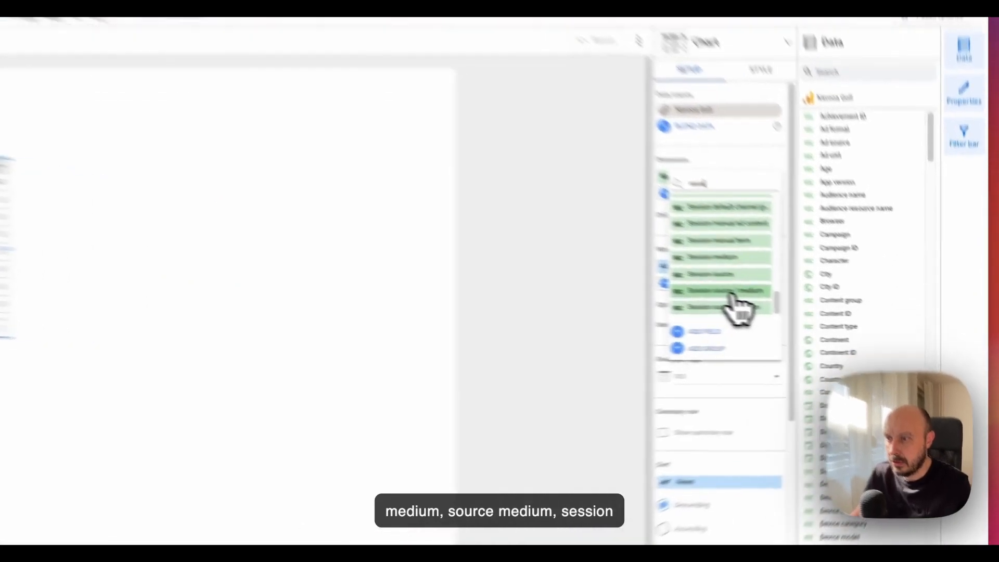
click(728, 292)
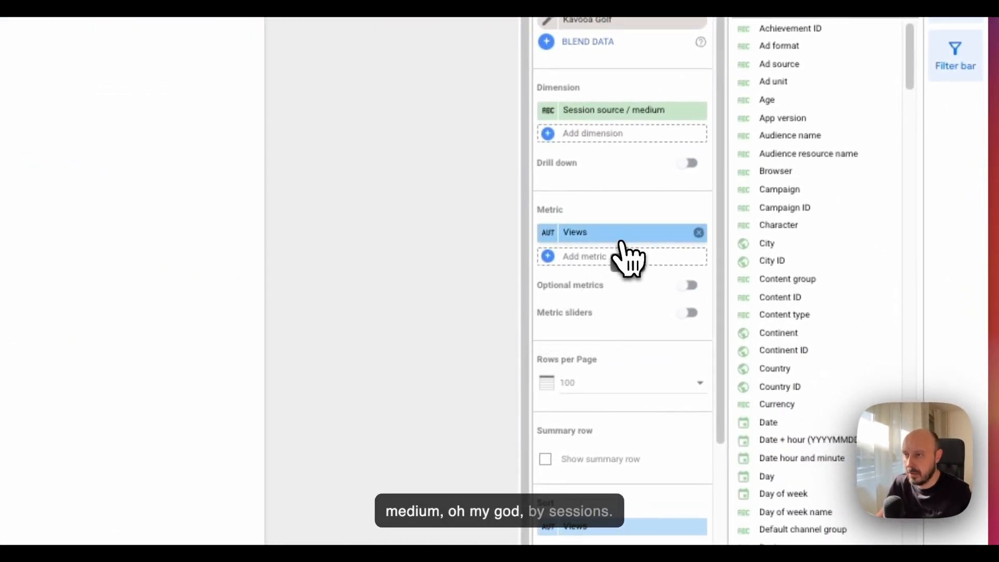
Replace the table's Views metric with Sessions and widen the table to more than twice its width
click(621, 242)
text(session)
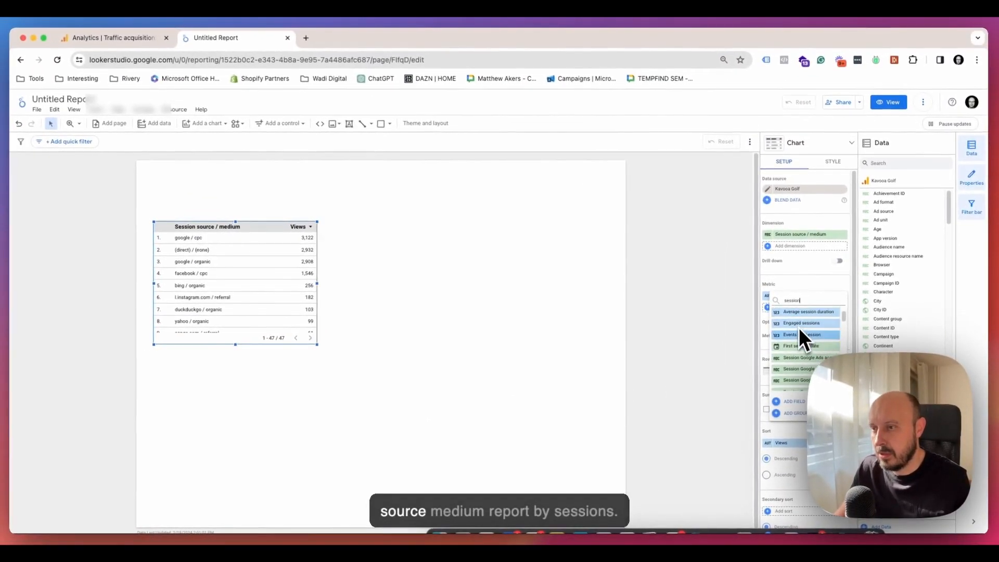
scroll(801, 340, down, 3)
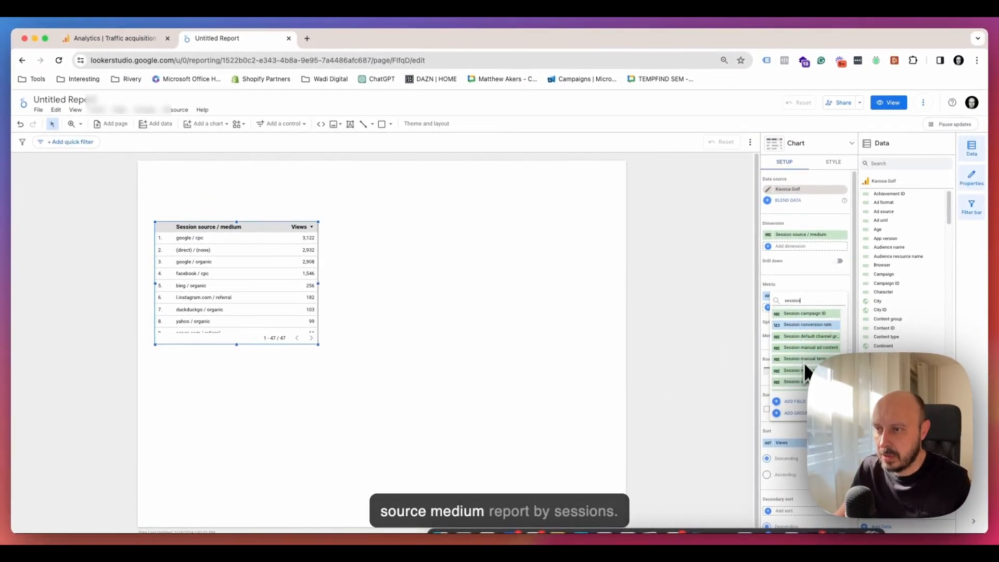
scroll(805, 364, down, 2)
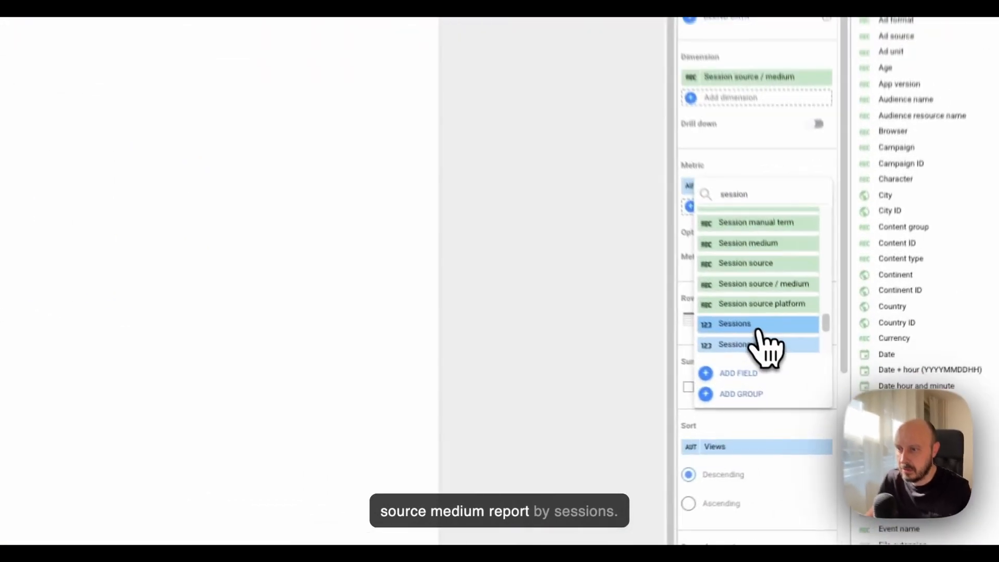
click(804, 370)
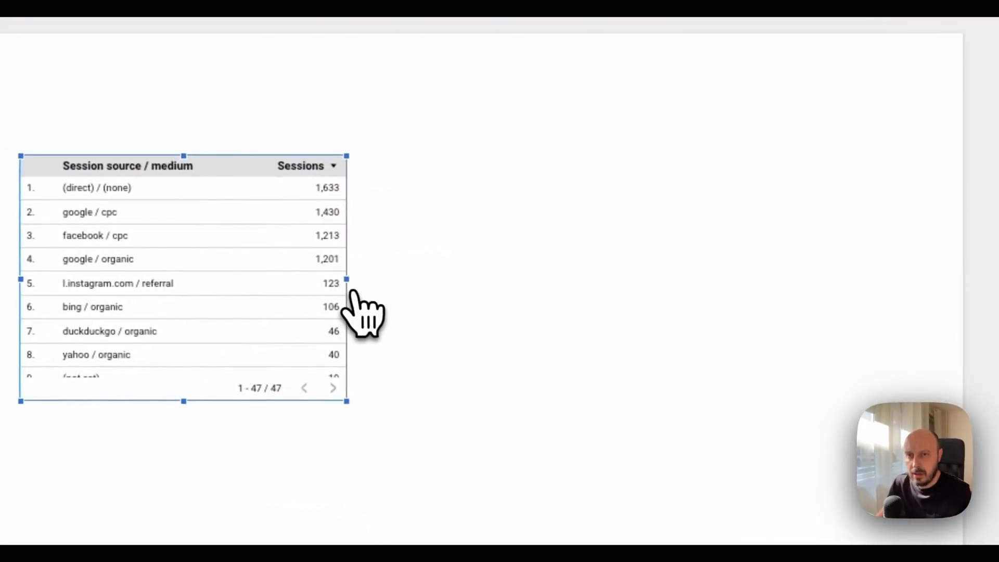
drag(347, 281, 736, 359)
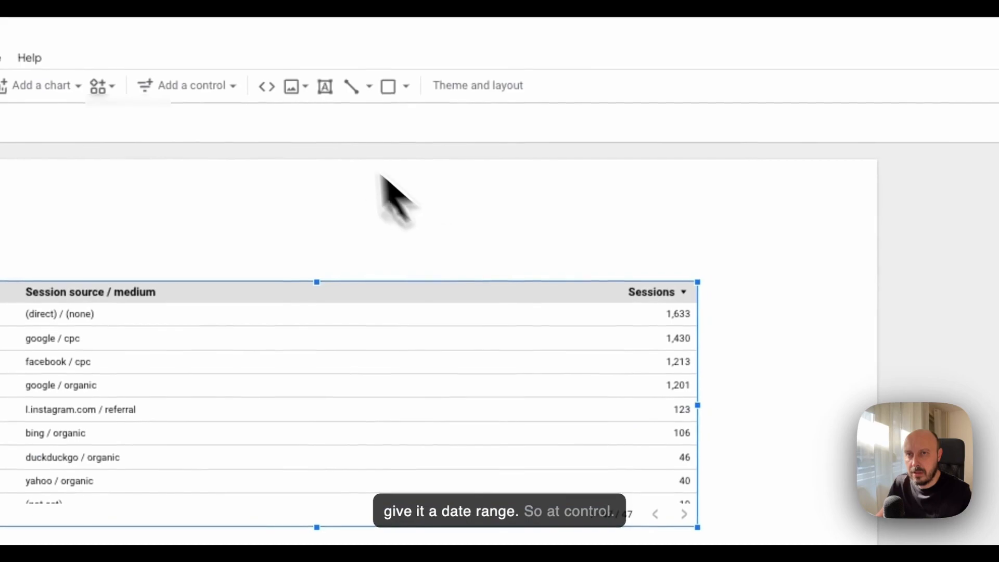
Add a date range control to the page just above the table's Sessions column
click(225, 86)
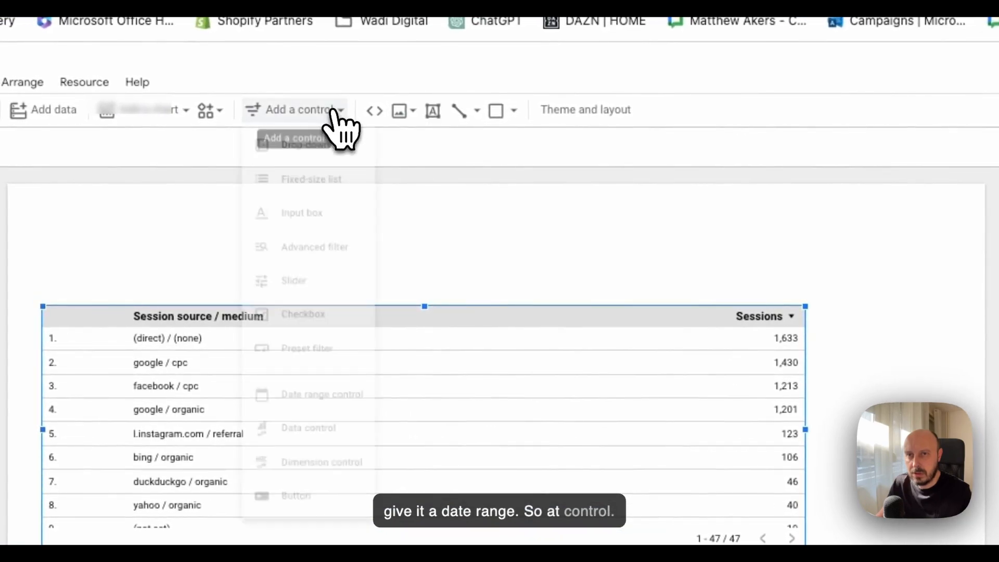
click(304, 441)
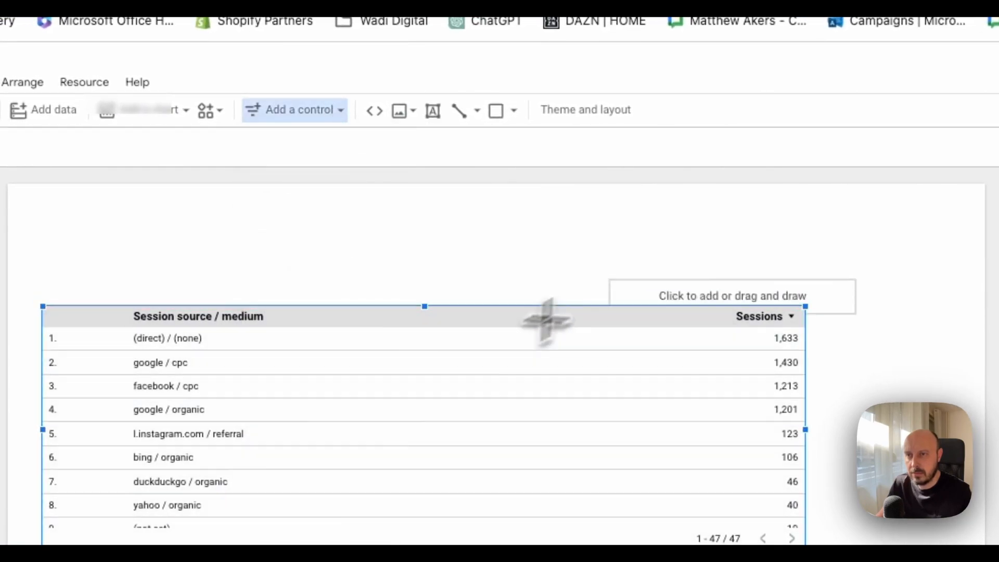
click(614, 238)
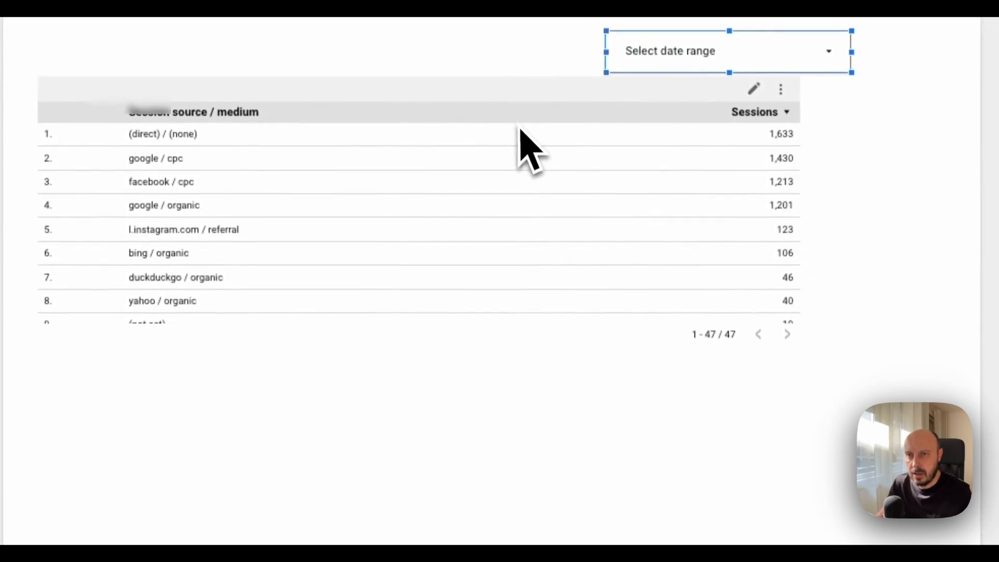
Rearrange the table lower on the page, taller and with a narrower row-number column, and show its summary row
drag(520, 130, 569, 161)
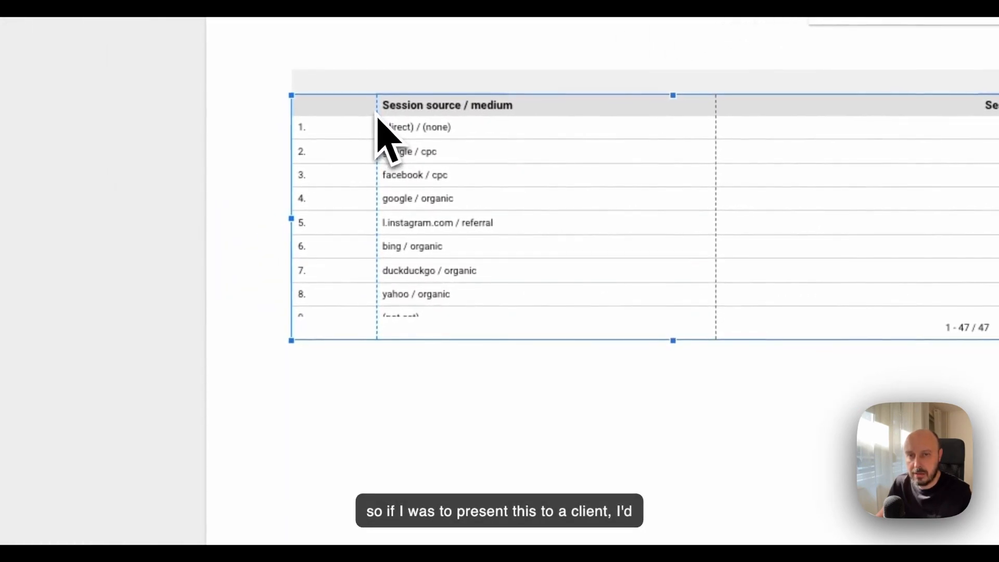
drag(376, 105, 338, 120)
drag(674, 341, 679, 418)
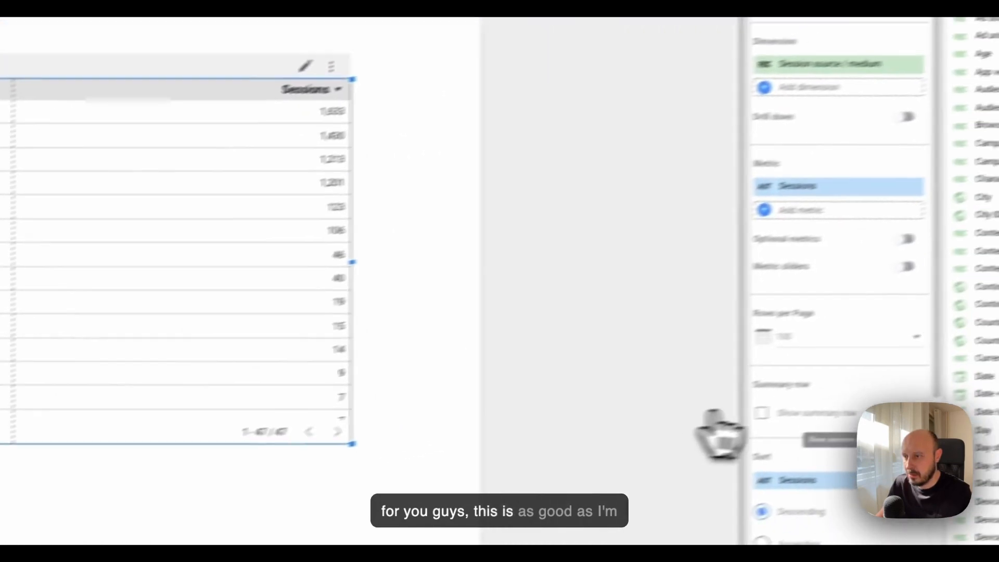
click(695, 431)
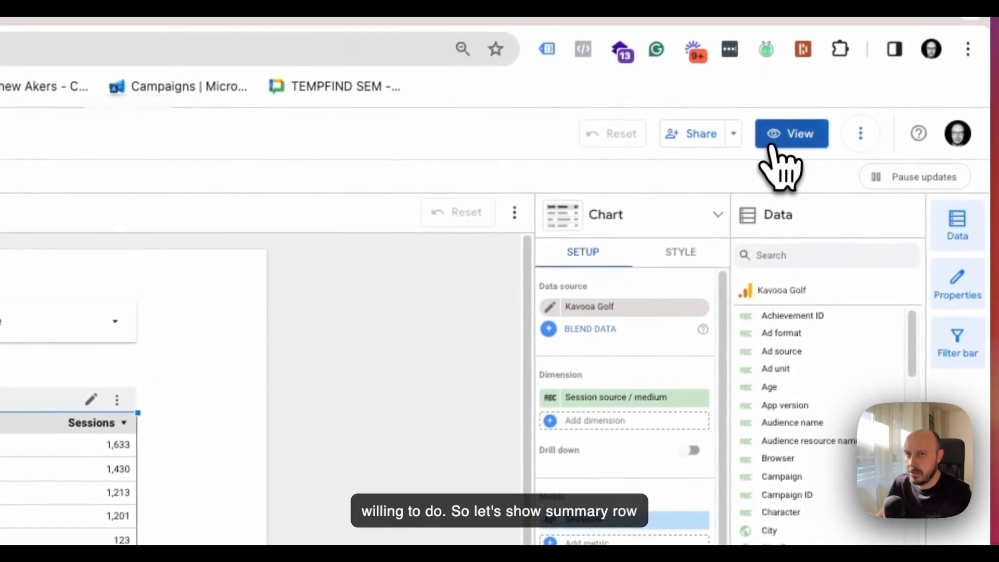
Open the report in view mode and set its date range to Last 28 days
click(785, 137)
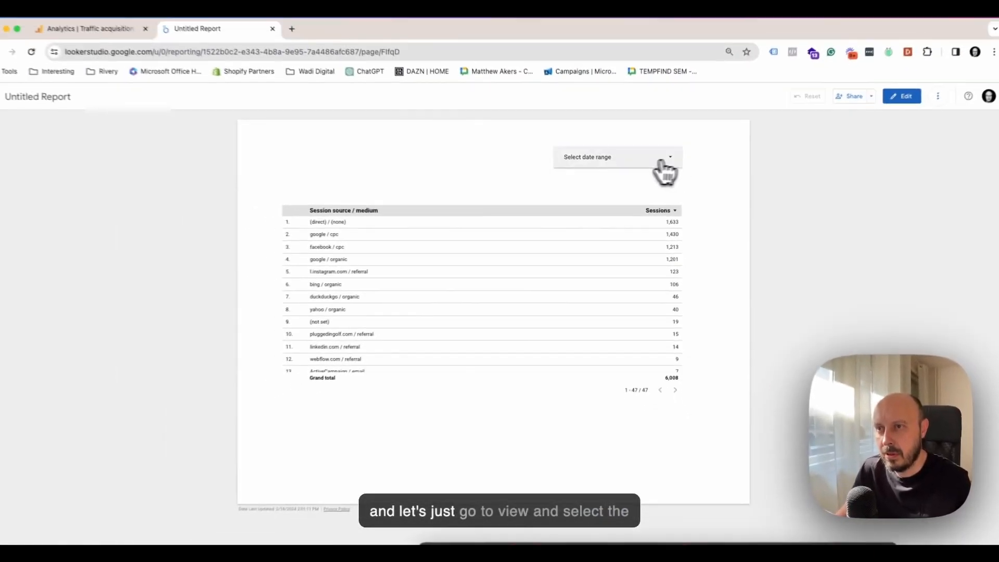
click(598, 147)
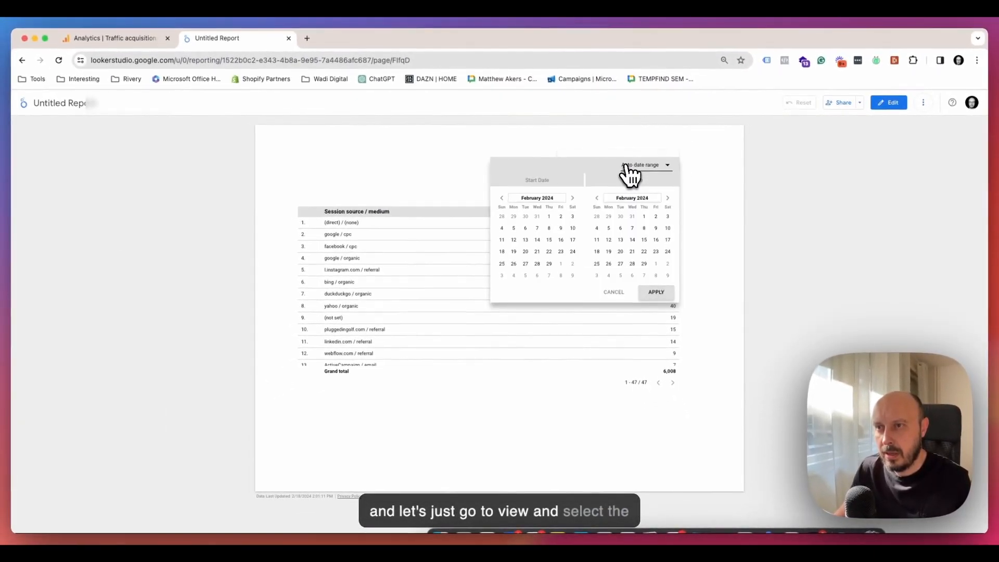
click(650, 165)
scroll(654, 174, down, 3)
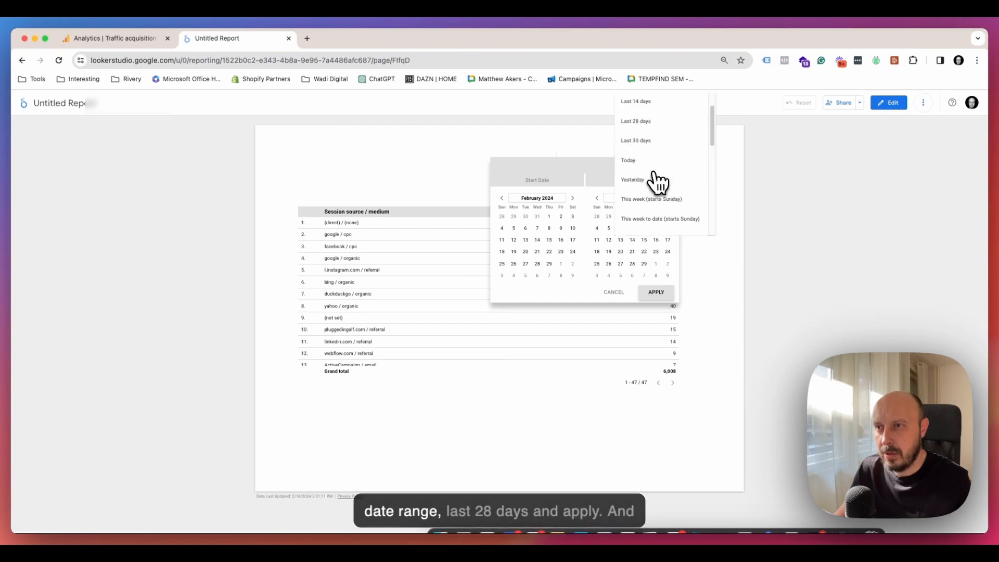
click(643, 161)
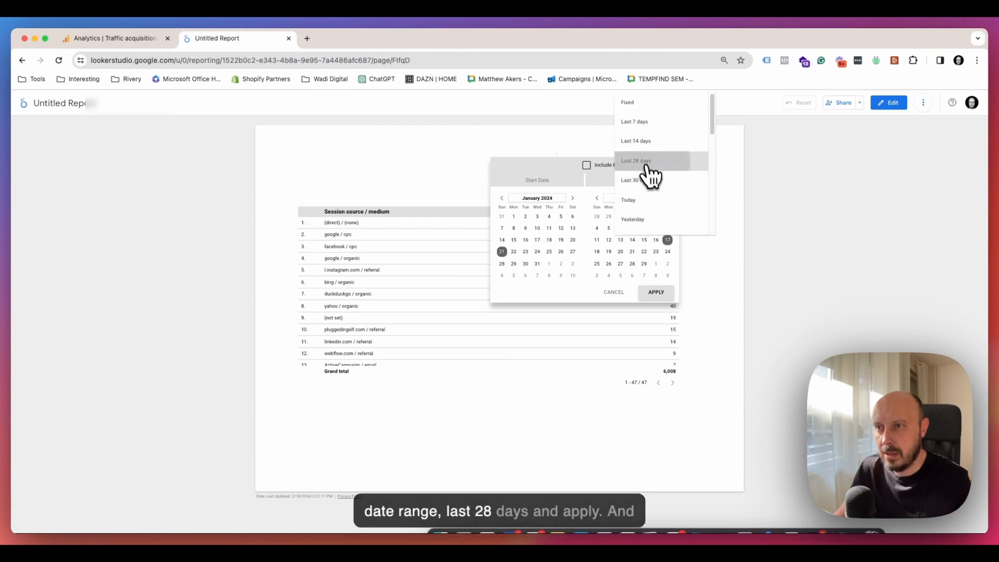
click(658, 290)
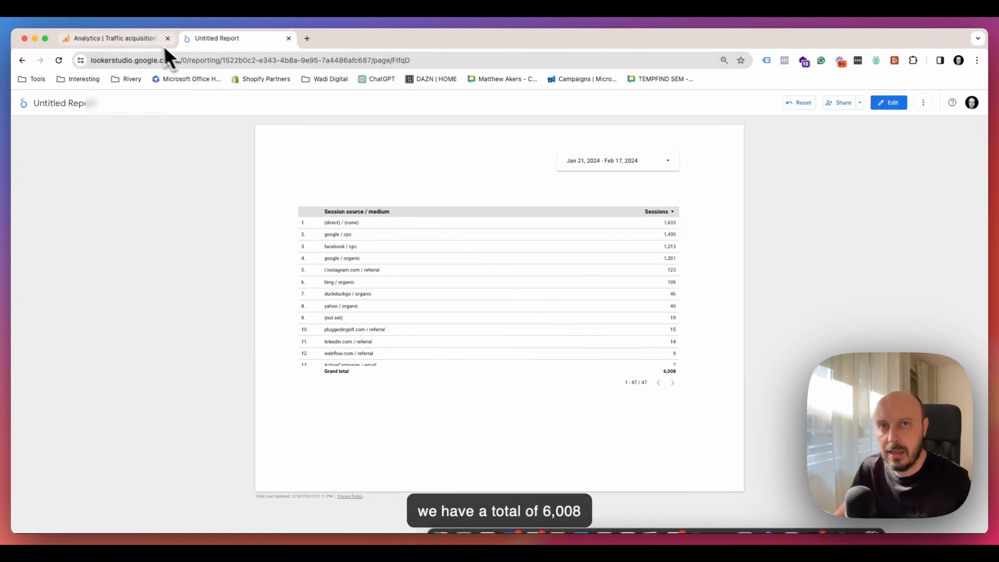
Switch to Google Analytics and set the Traffic acquisition report's date range to Jan 20 - Feb 16, 2024
click(142, 39)
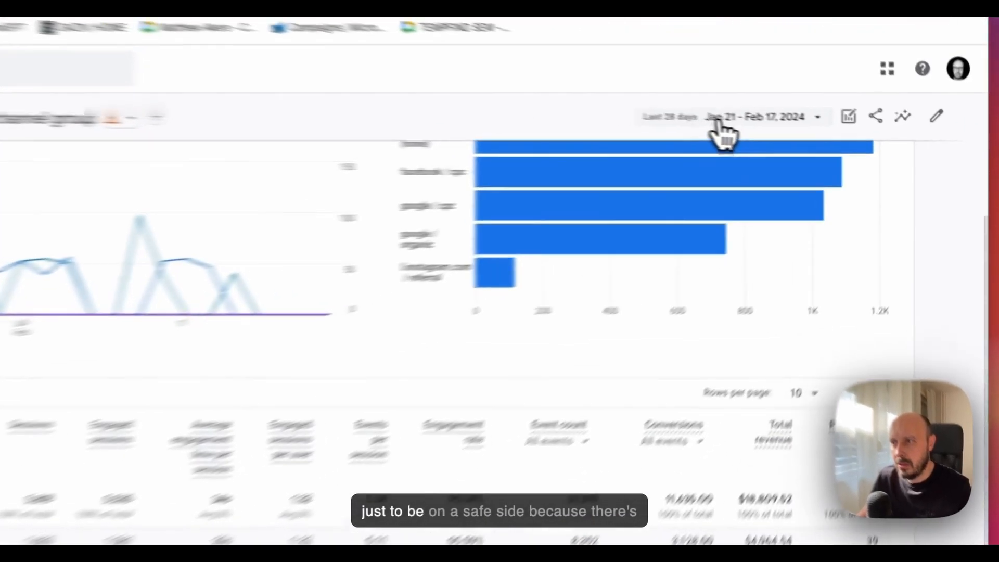
click(823, 134)
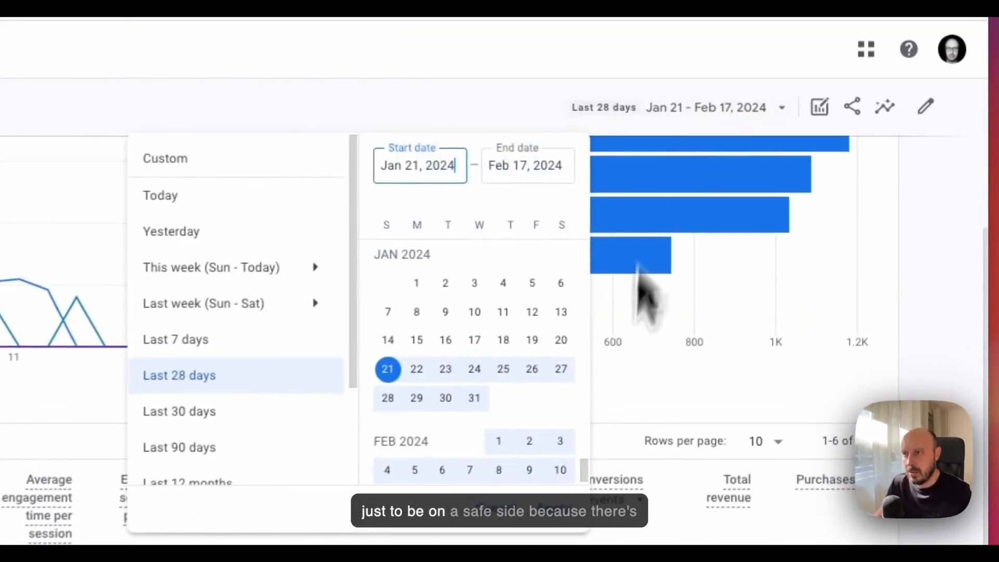
scroll(466, 417, down, 3)
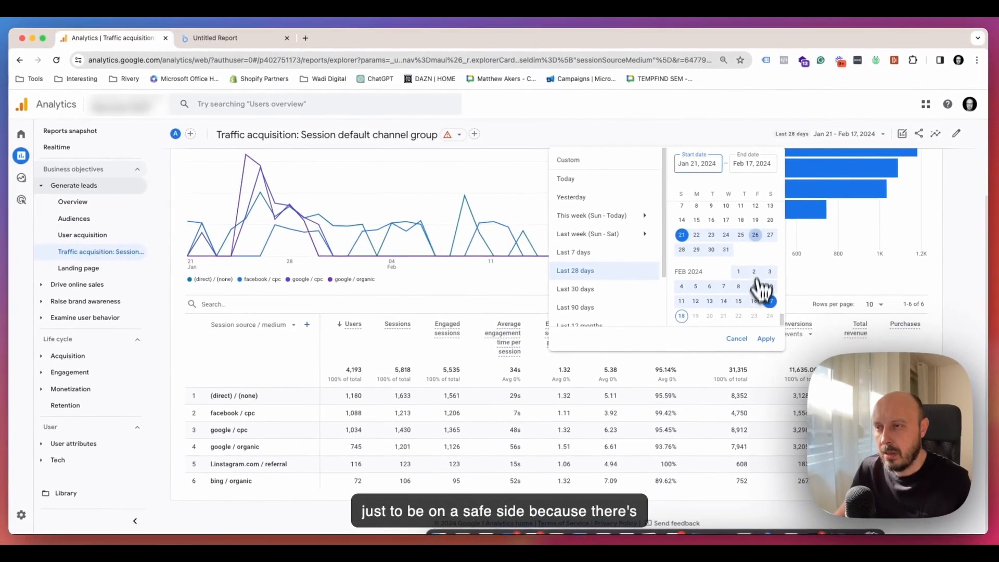
scroll(570, 283, up, 2)
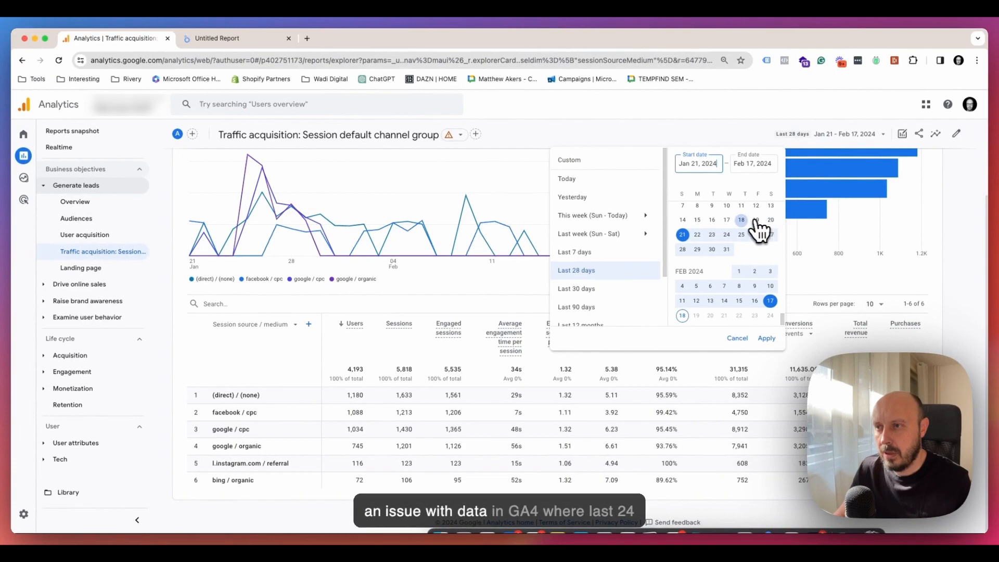
scroll(747, 234, up, 1)
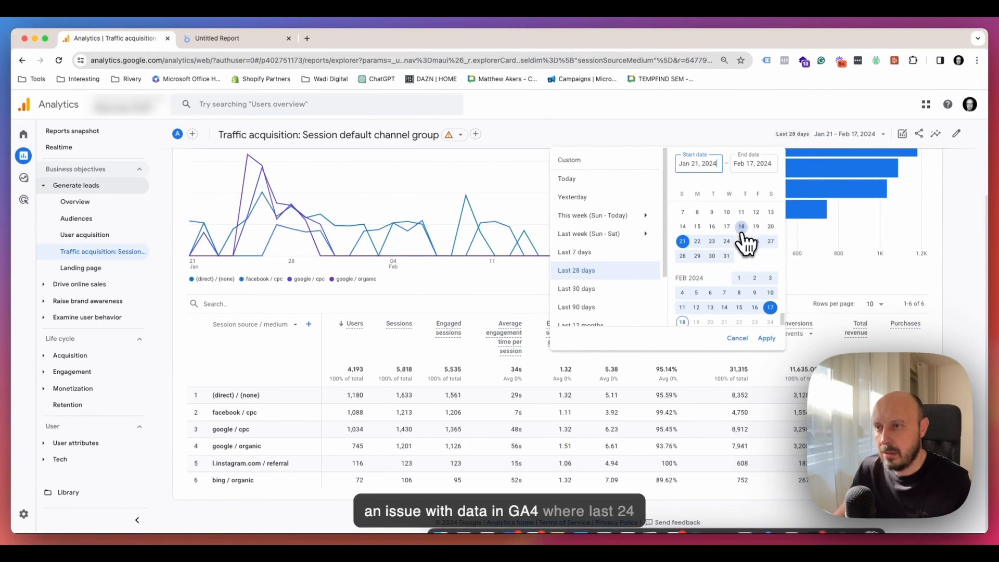
click(771, 227)
click(755, 307)
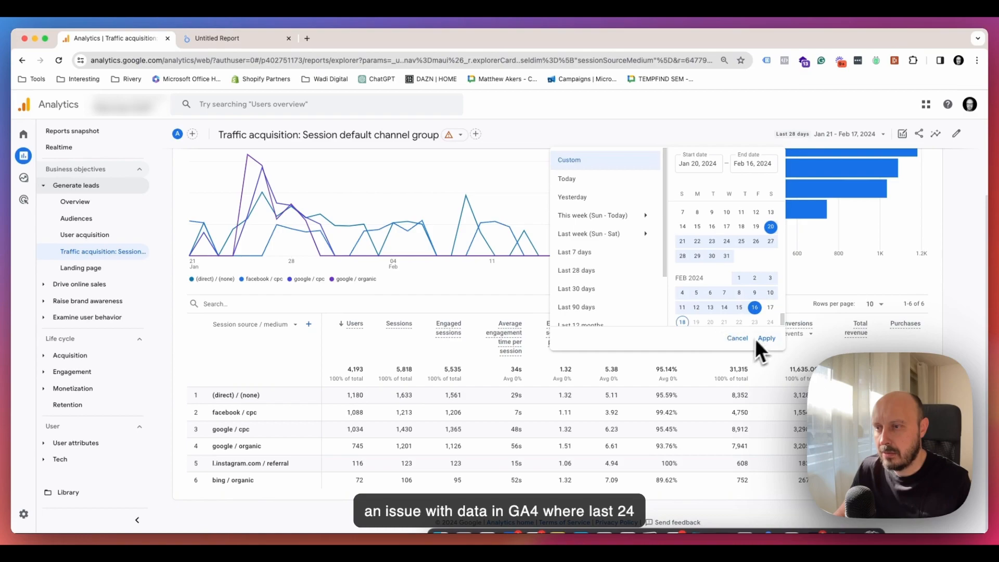
scroll(764, 312, down, 2)
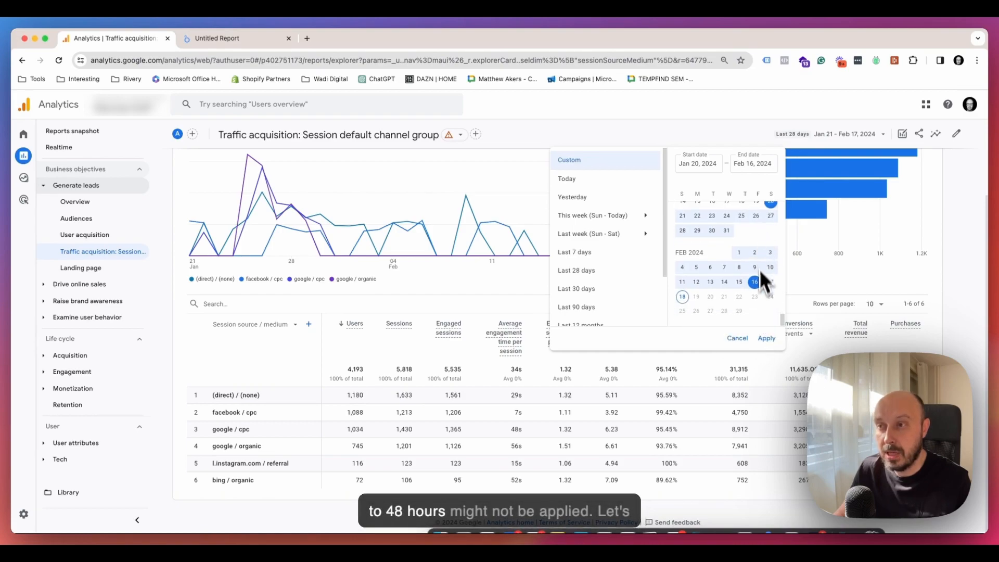
click(767, 339)
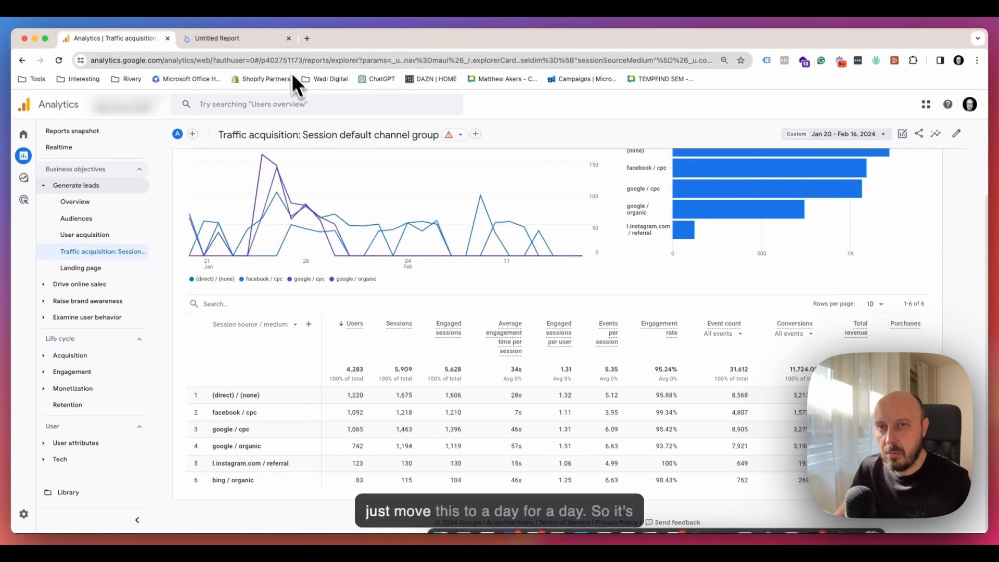
Switch to Looker Studio, set the report's date range to Jan 20 - Feb 16, 2024, and compare its sessions with Google Analytics
click(245, 40)
click(639, 161)
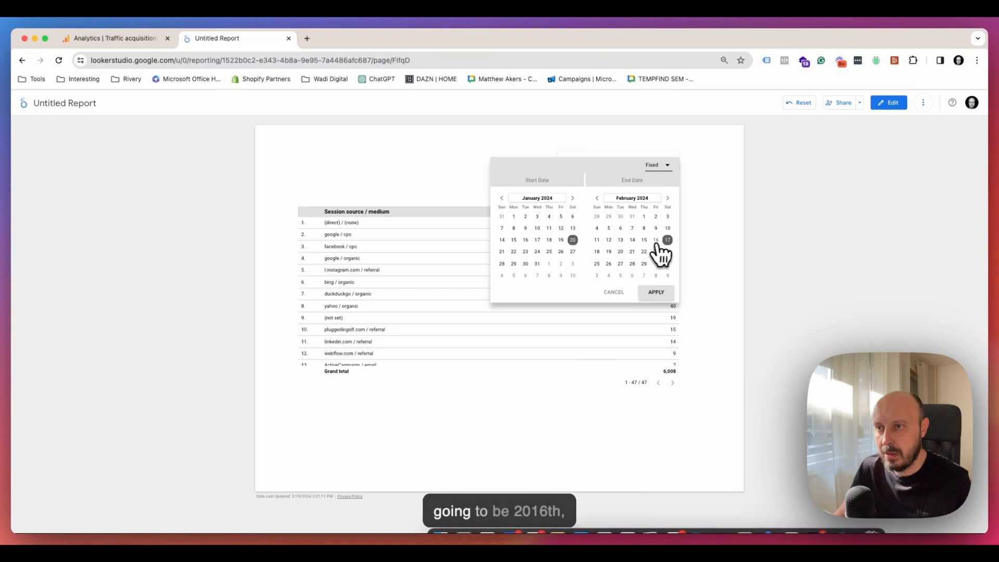
click(653, 293)
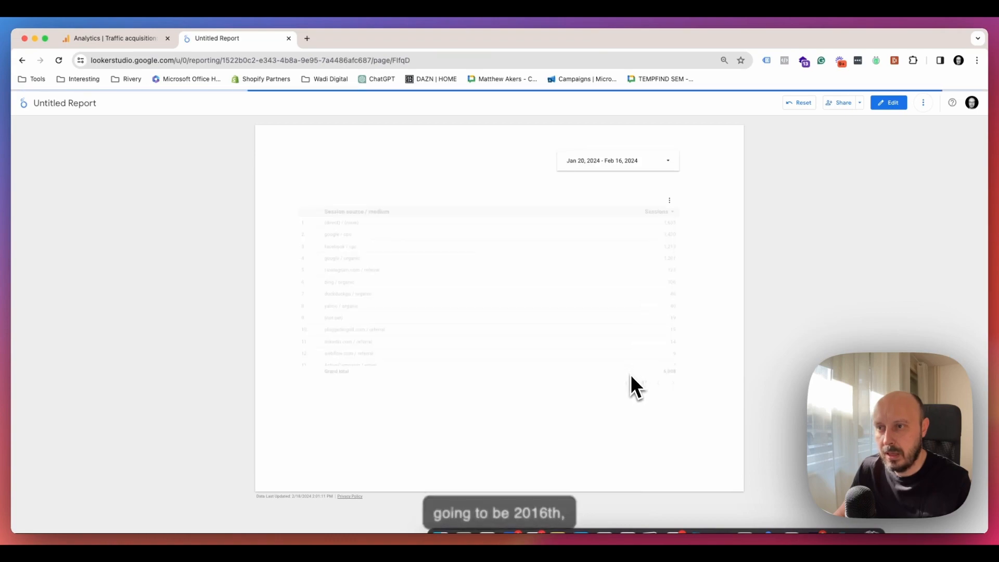
click(689, 372)
click(120, 37)
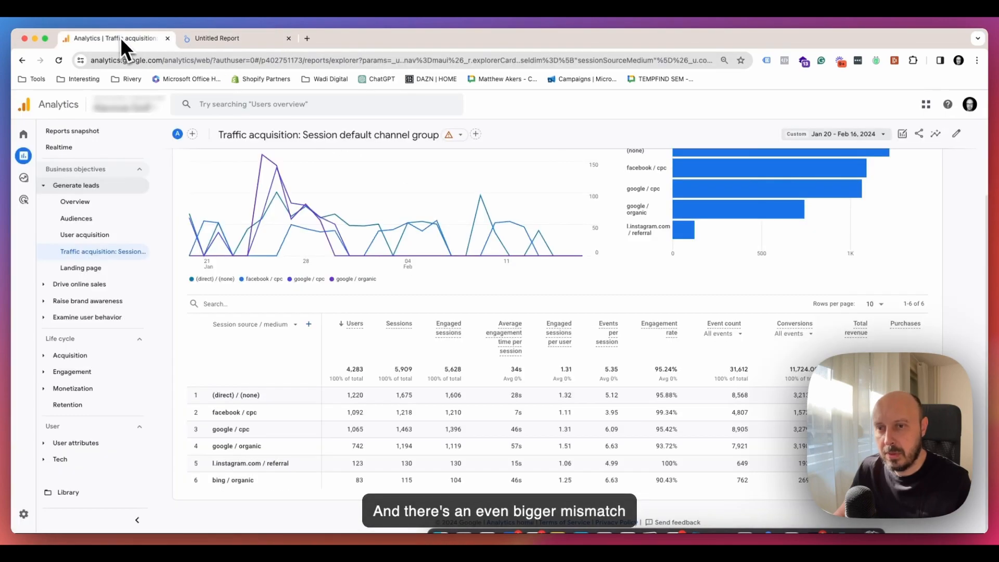
click(222, 39)
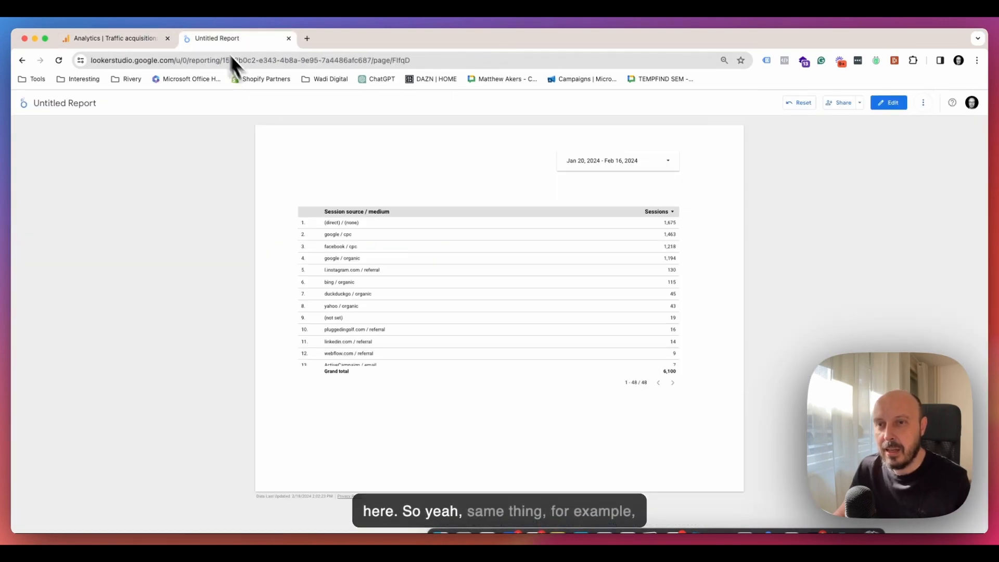
Return the report to edit mode and replace the table's Session source / medium dimension with Event name
click(888, 103)
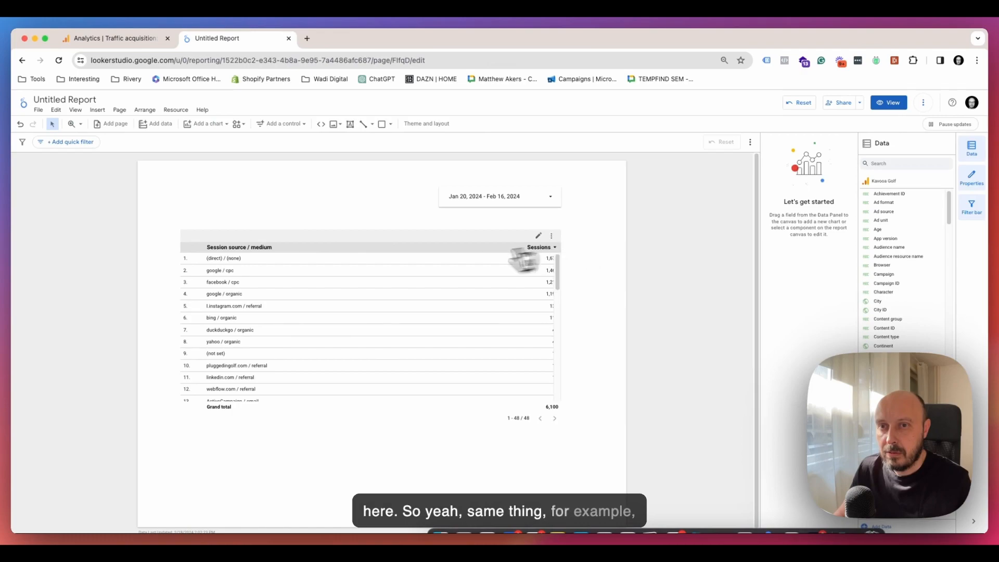
click(401, 281)
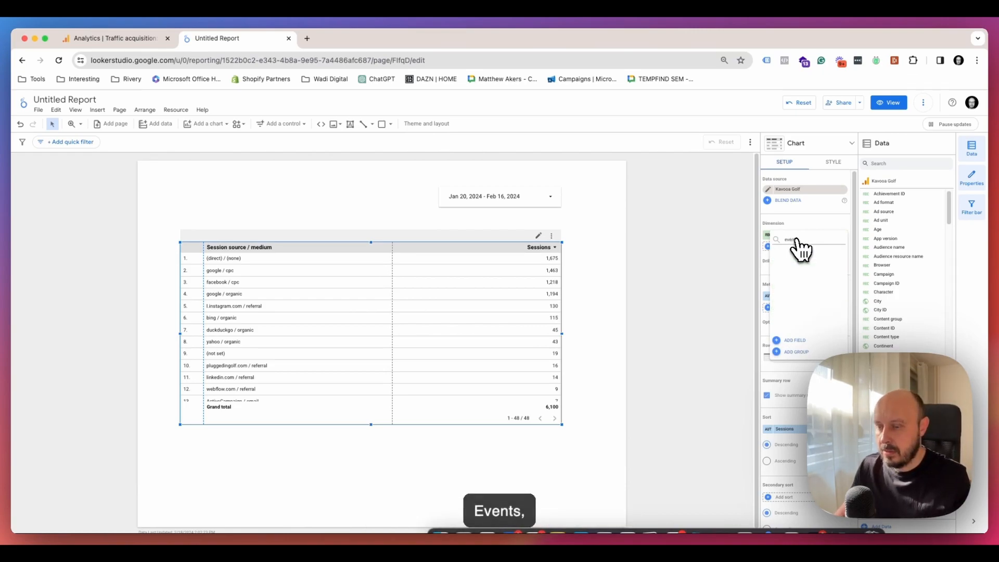
key(BackSpace)
key(BackSpace)
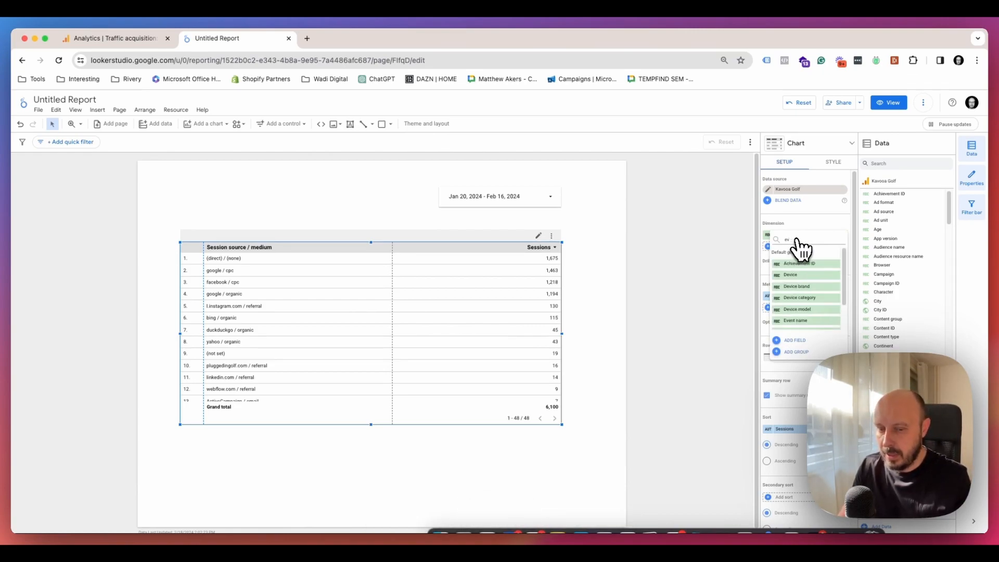
text(ent)
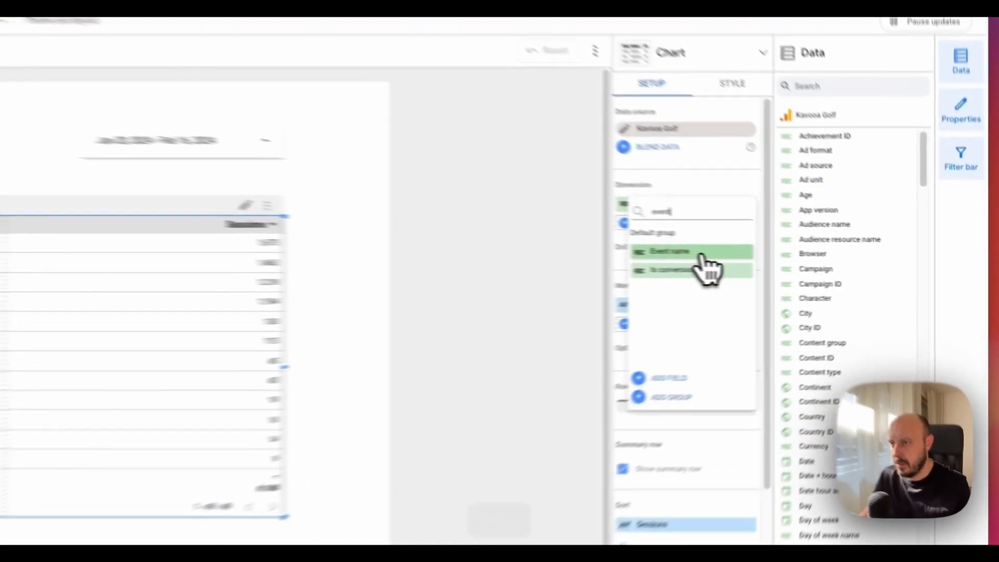
click(796, 263)
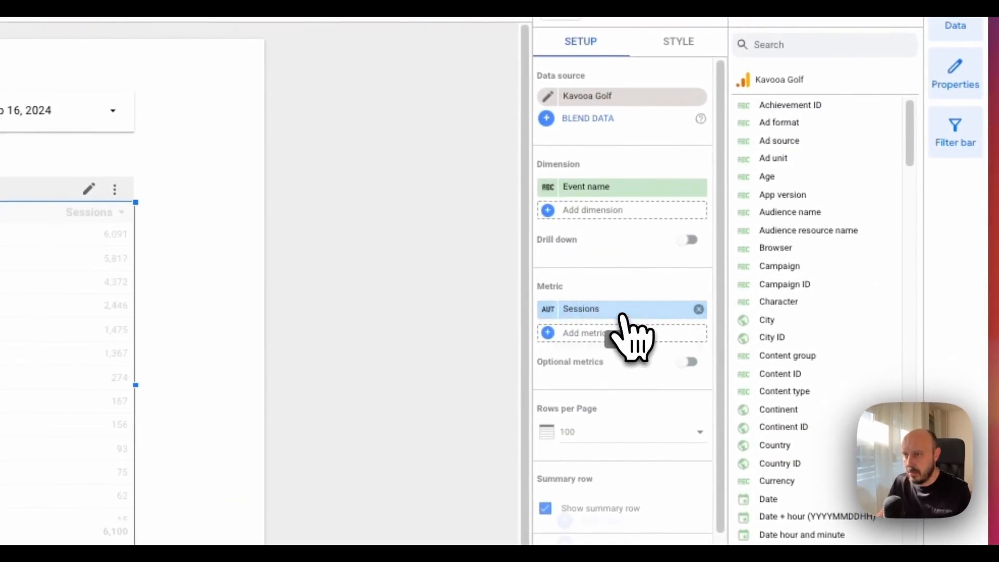
Replace the table's Sessions metric with Event count
click(624, 314)
text(event cou)
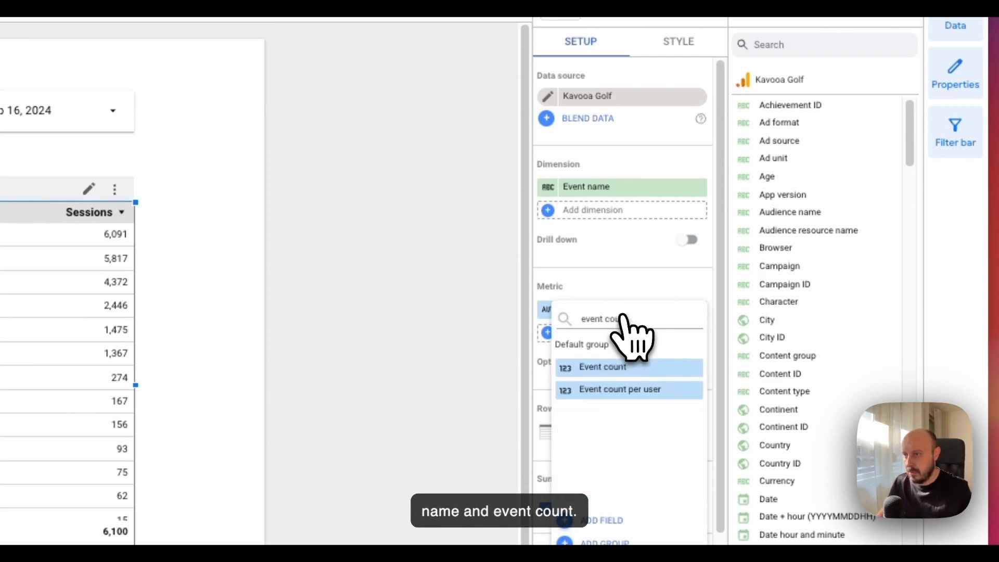
text(t)
click(614, 368)
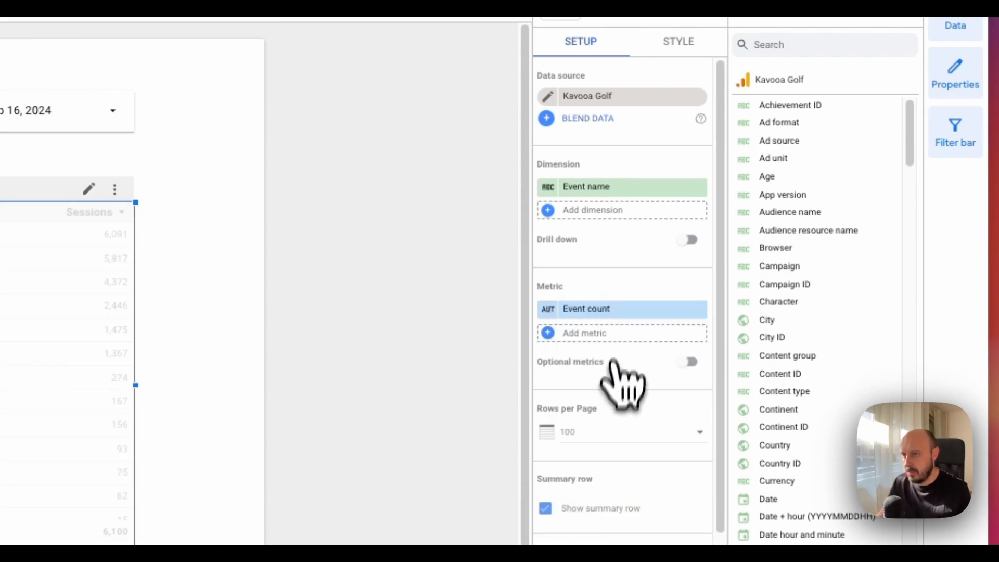
Replace the table's Event name dimension with Session source / medium
click(620, 196)
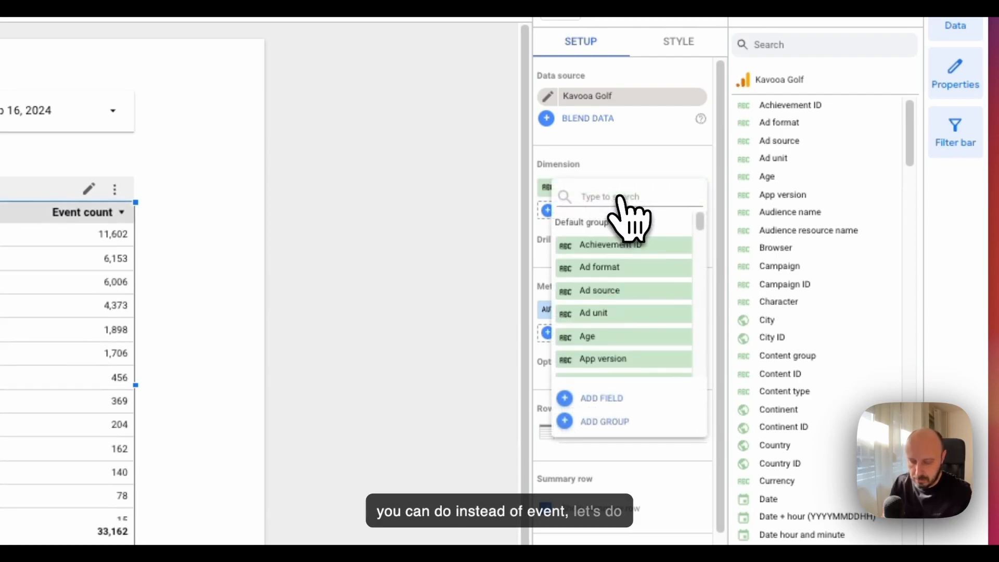
text(source)
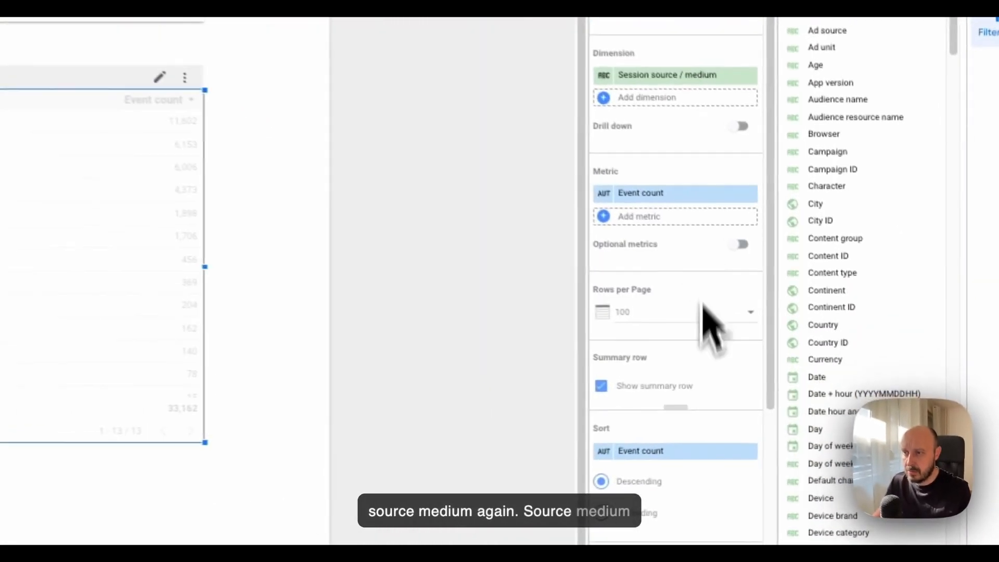
click(807, 323)
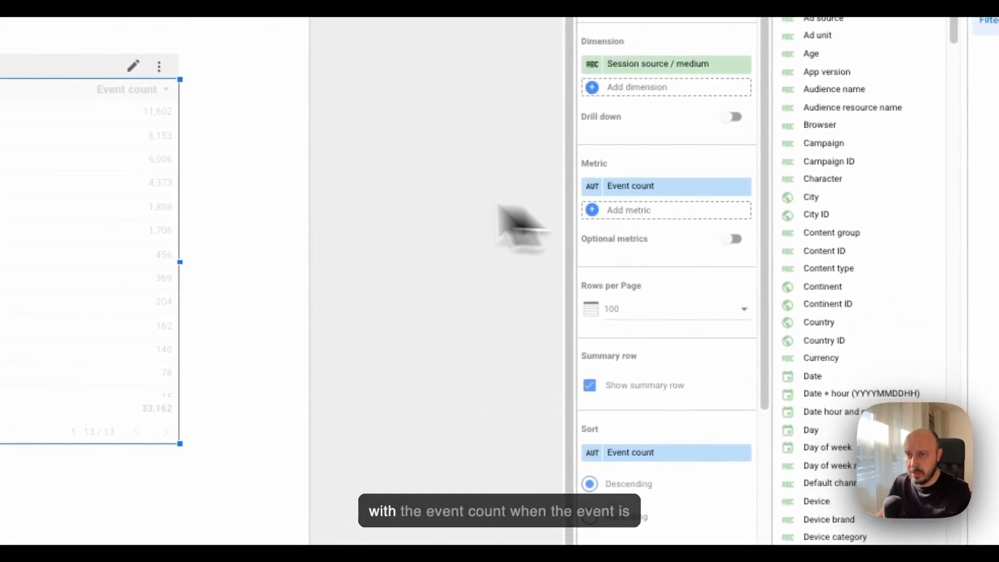
Add a new filter to the table and name it "event - purchase"
scroll(677, 333, down, 6)
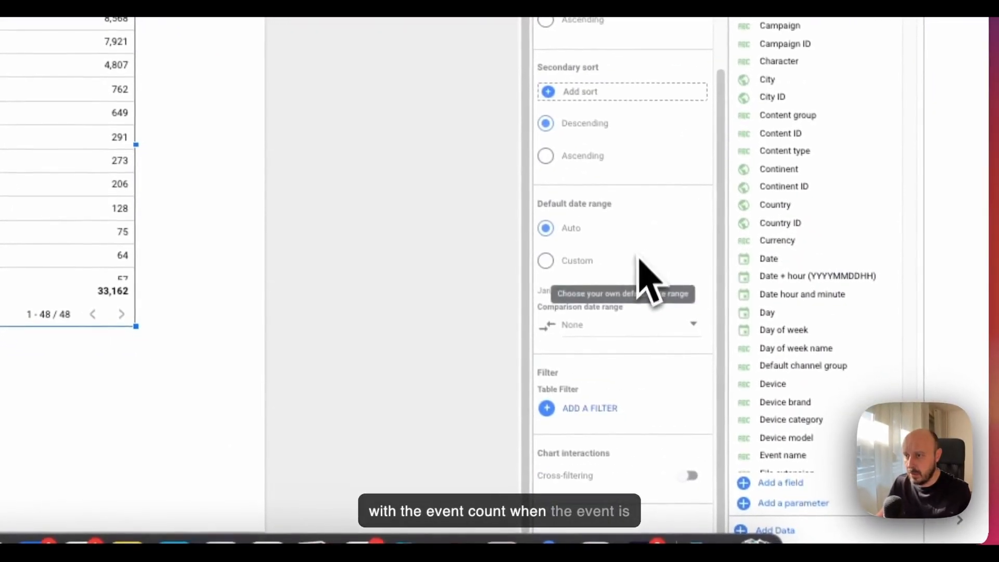
click(598, 410)
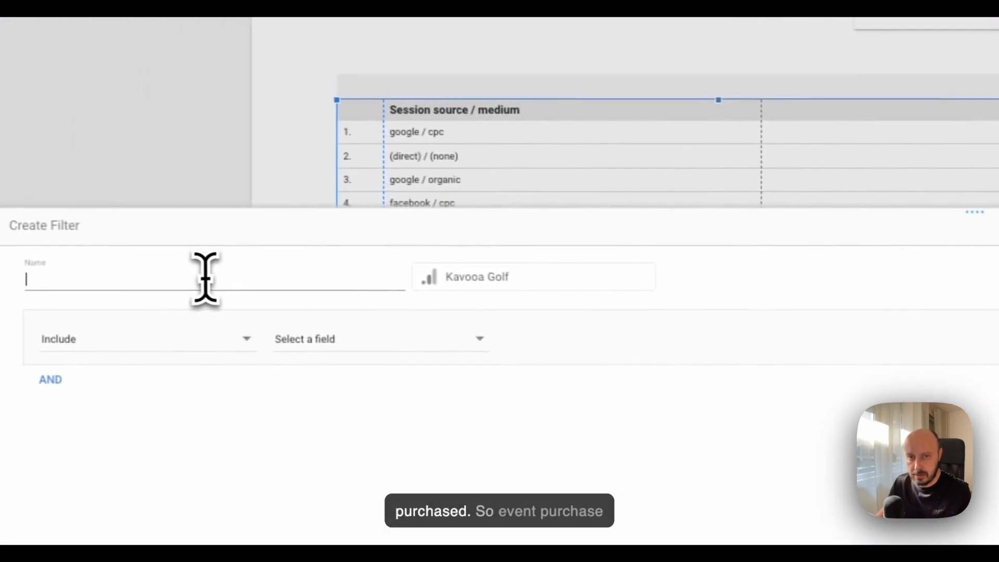
text(even)
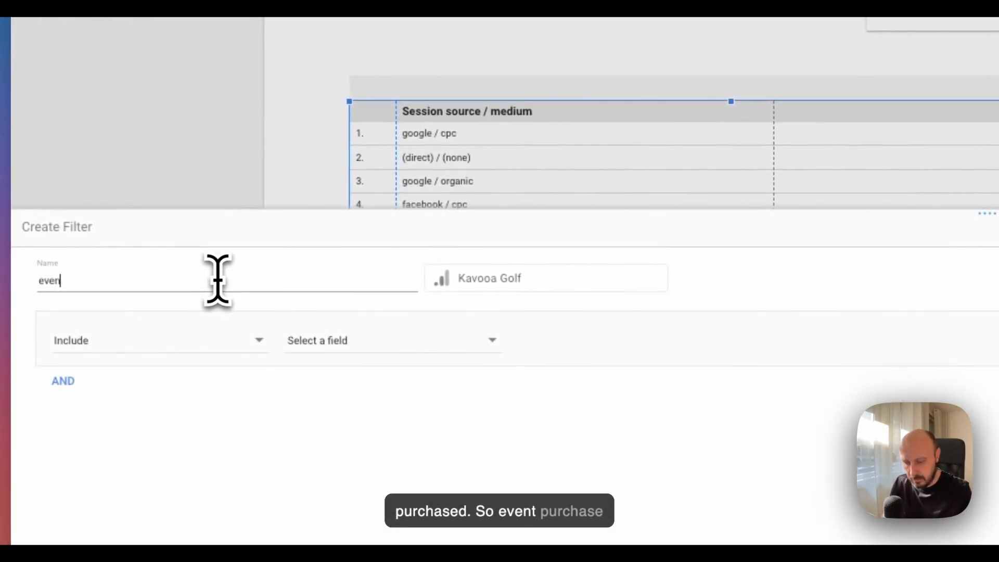
text(t - purc)
text(hase)
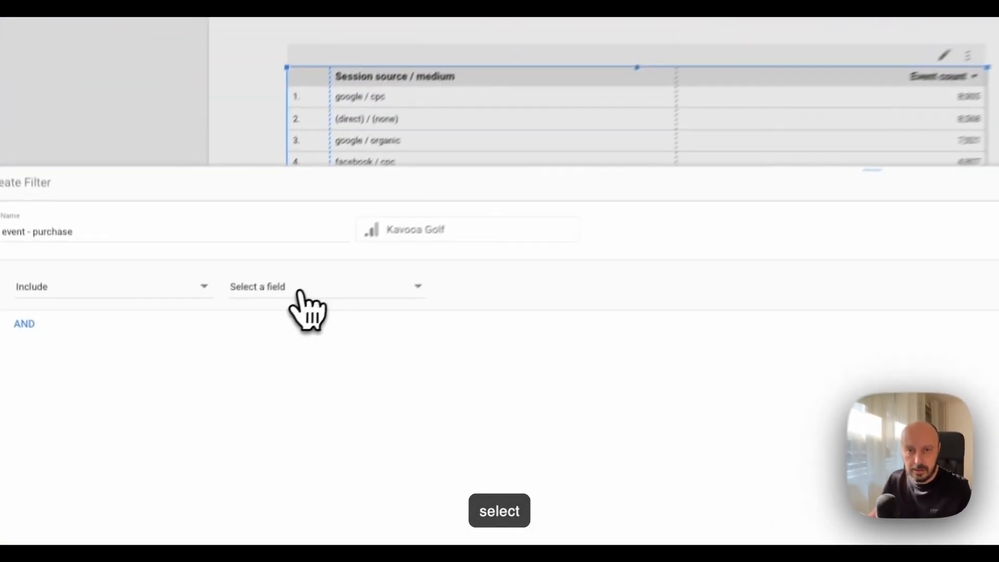
Define the filter condition to include records whose Event name contains "purchase"
click(186, 363)
text(event)
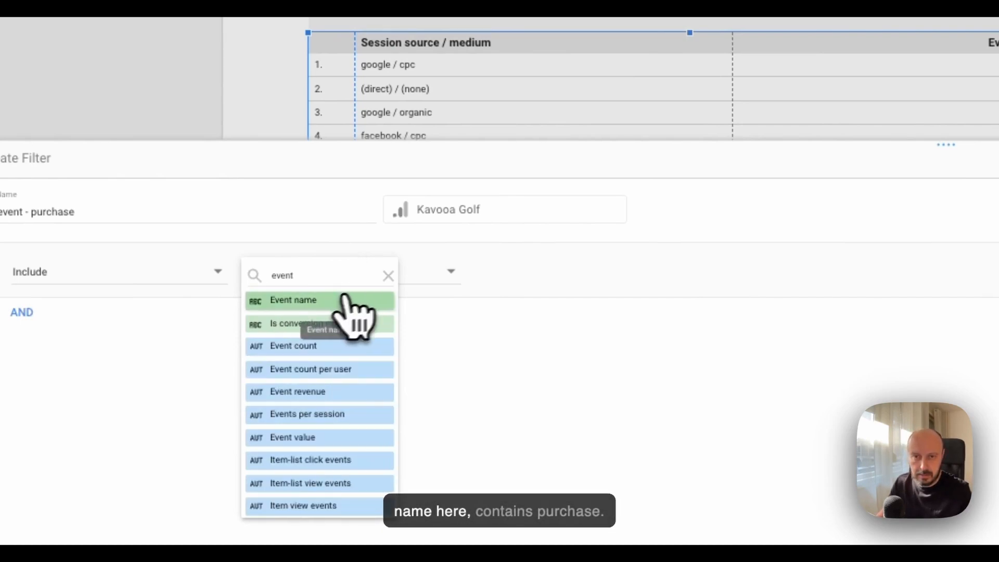
click(343, 300)
click(552, 272)
click(559, 313)
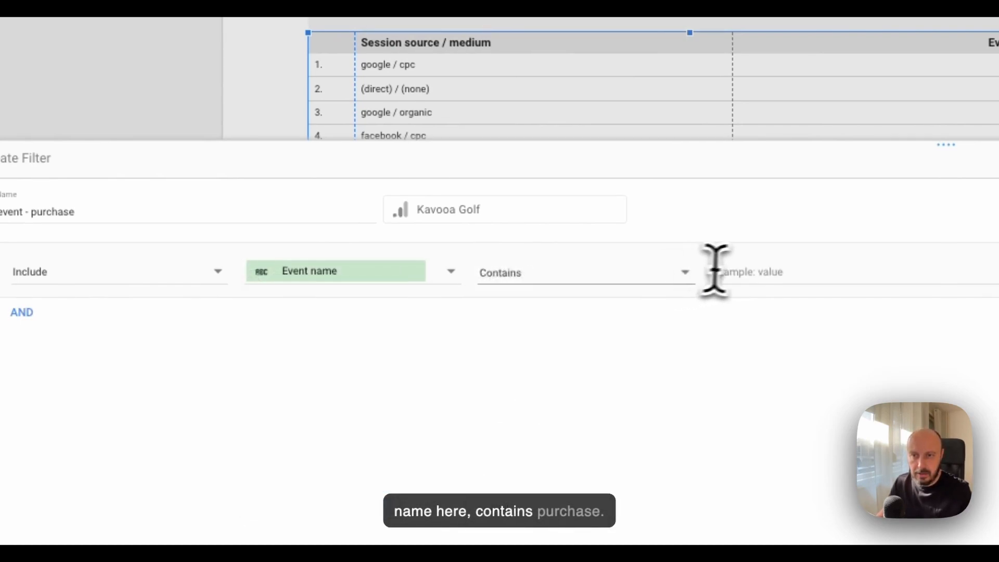
click(763, 274)
text(purchase)
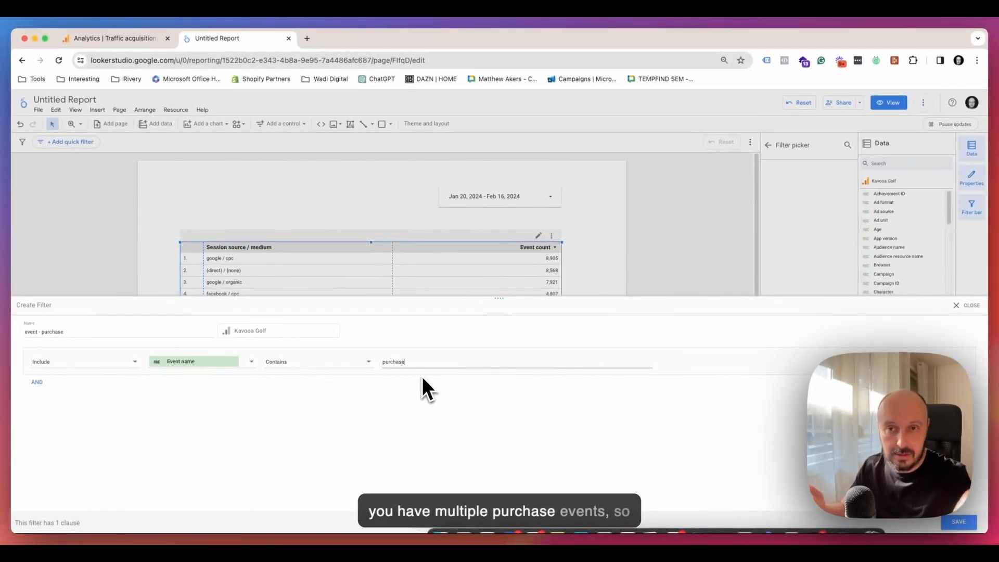
Change the filter's match condition to Equal to (=) and save the filter
click(320, 363)
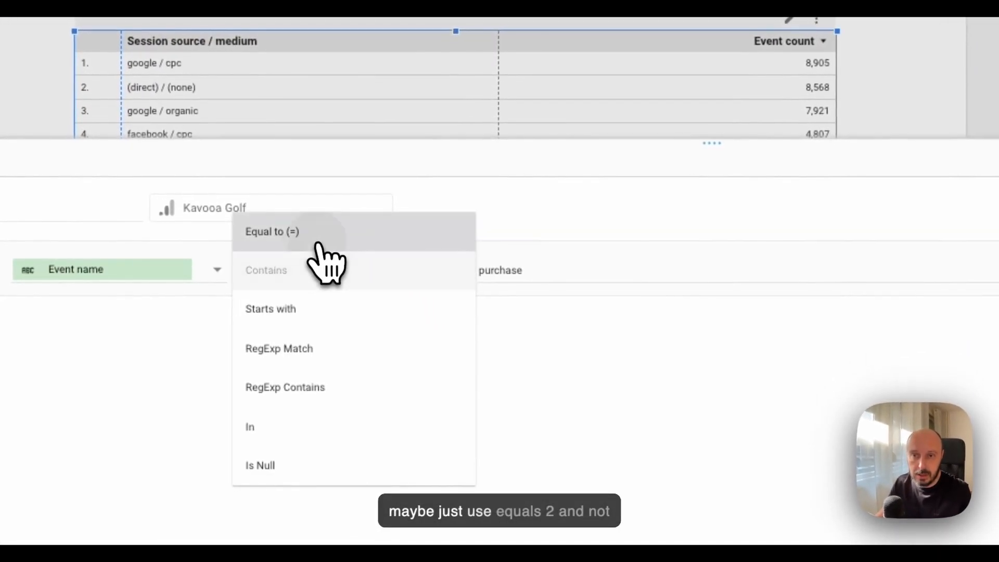
click(317, 233)
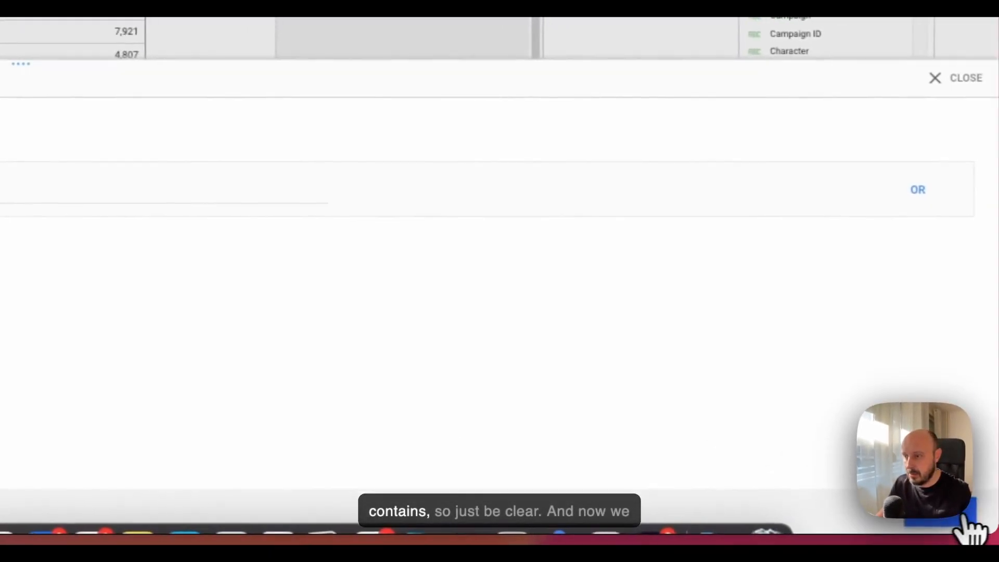
click(961, 518)
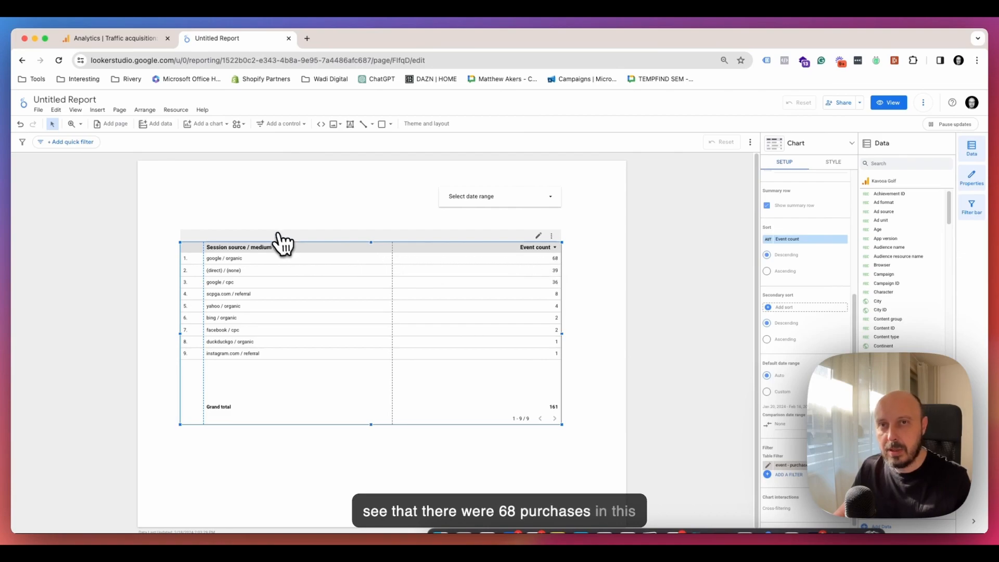
Switch to Google Analytics and limit the Traffic acquisition report's Conversions column to the purchase event
click(114, 38)
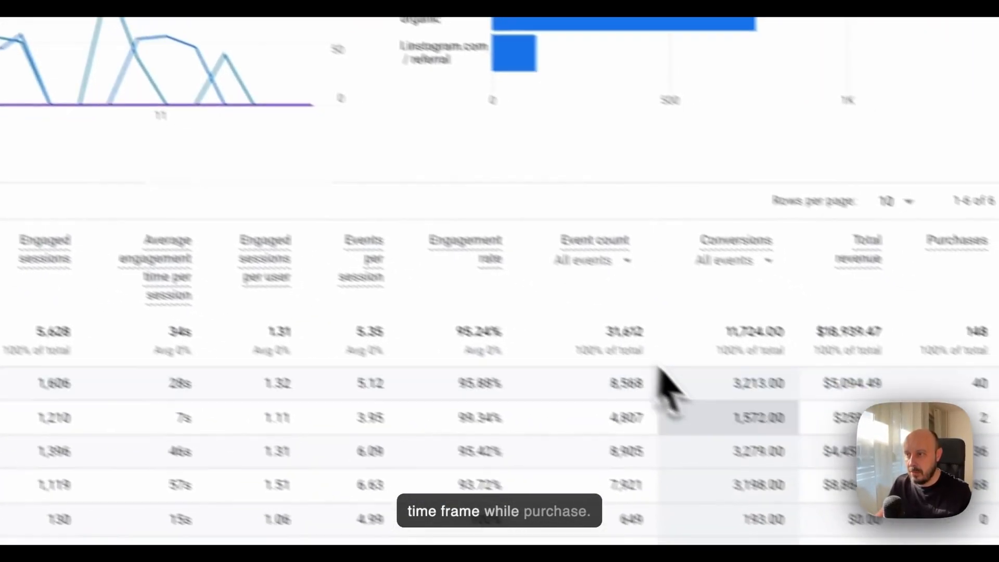
click(700, 239)
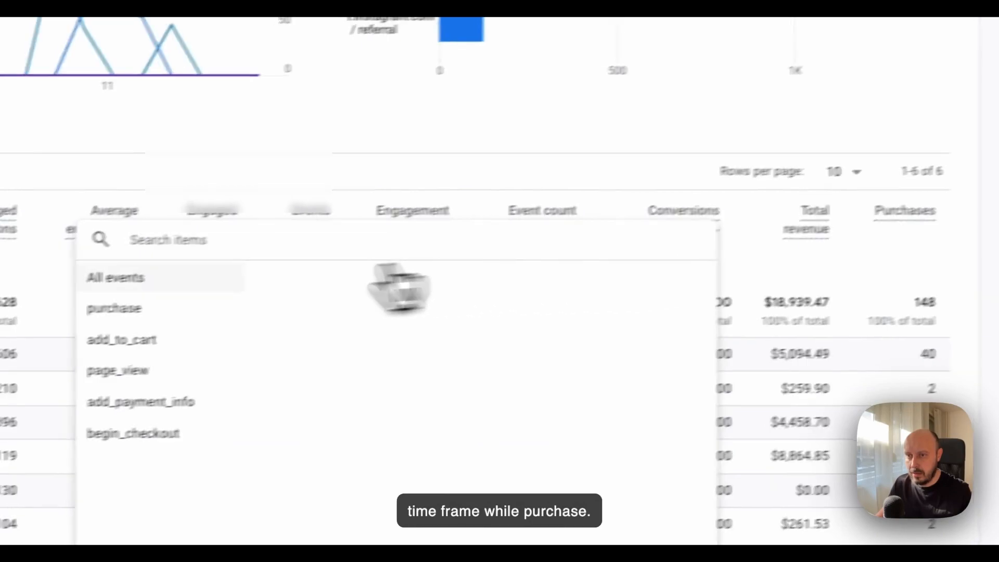
click(266, 289)
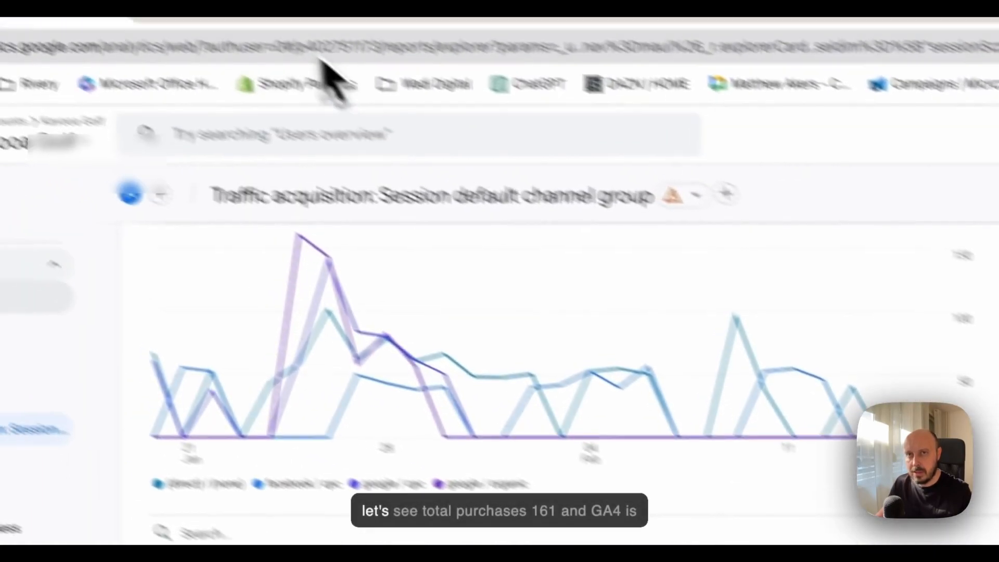
Compare total purchases in Looker Studio and Google Analytics, and limit the Analytics report's Event count column to the purchase event
click(338, 41)
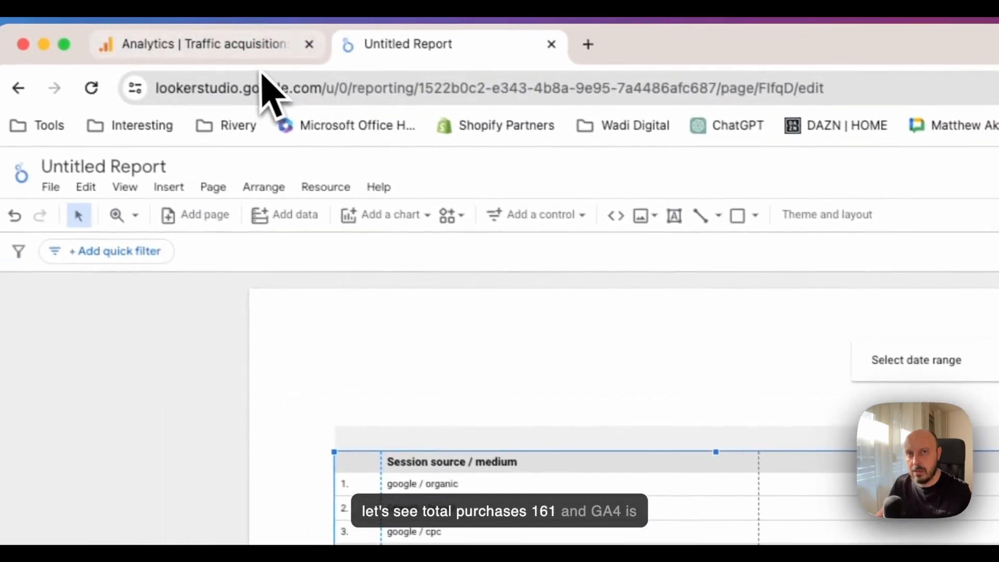
click(263, 45)
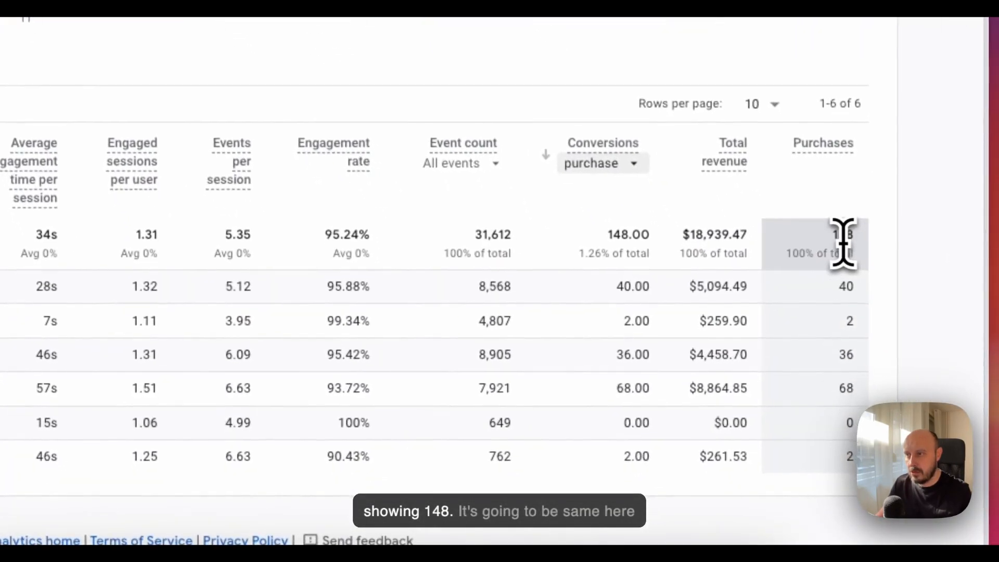
click(465, 167)
scroll(329, 312, down, 3)
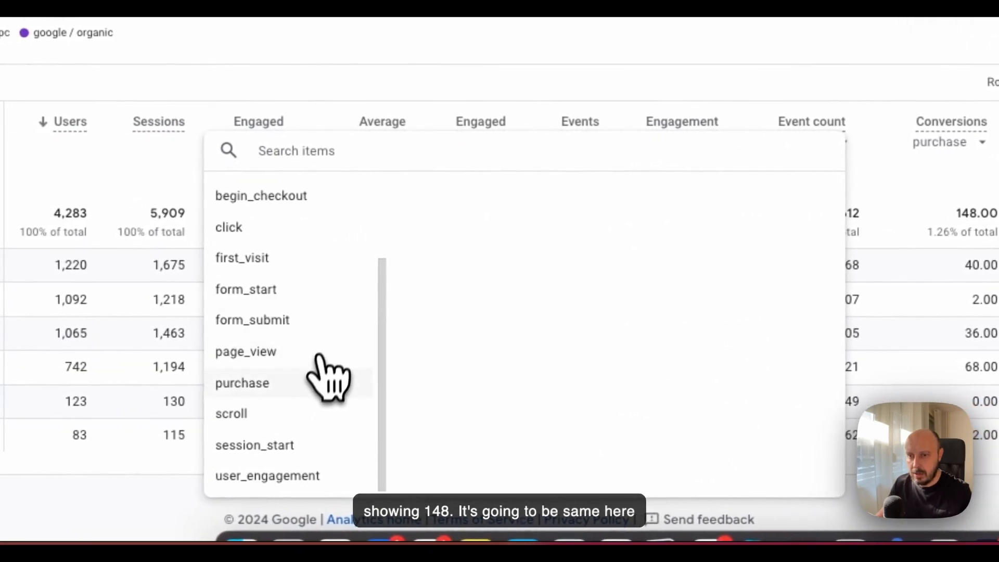
click(273, 387)
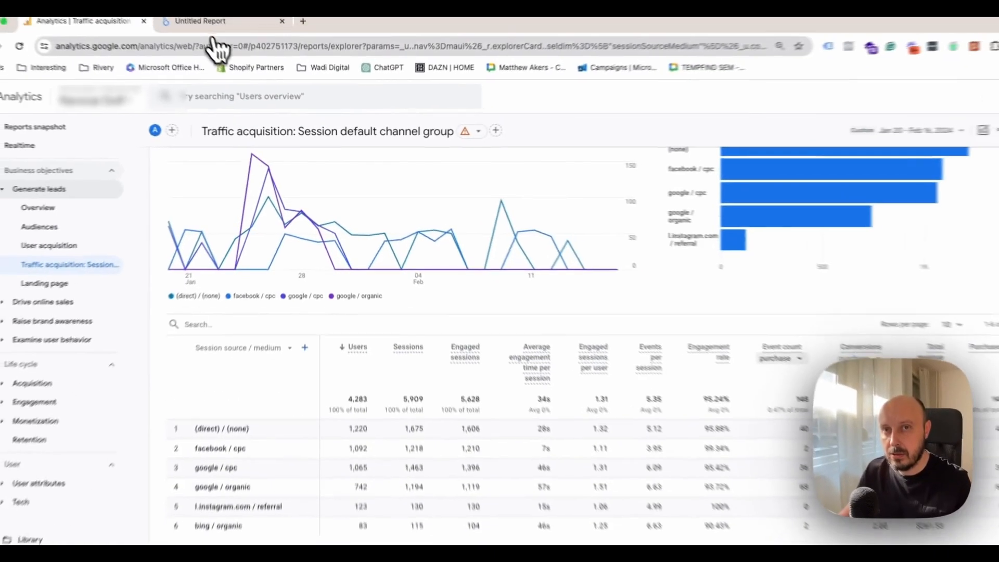
Switch between Looker Studio and Google Analytics to compare purchase counts by session source / medium
click(223, 28)
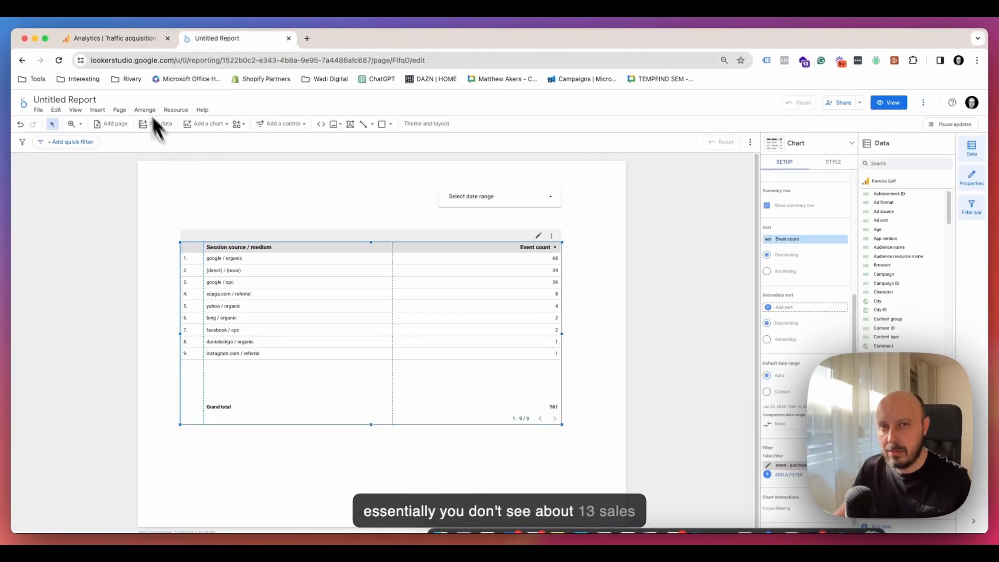
click(132, 42)
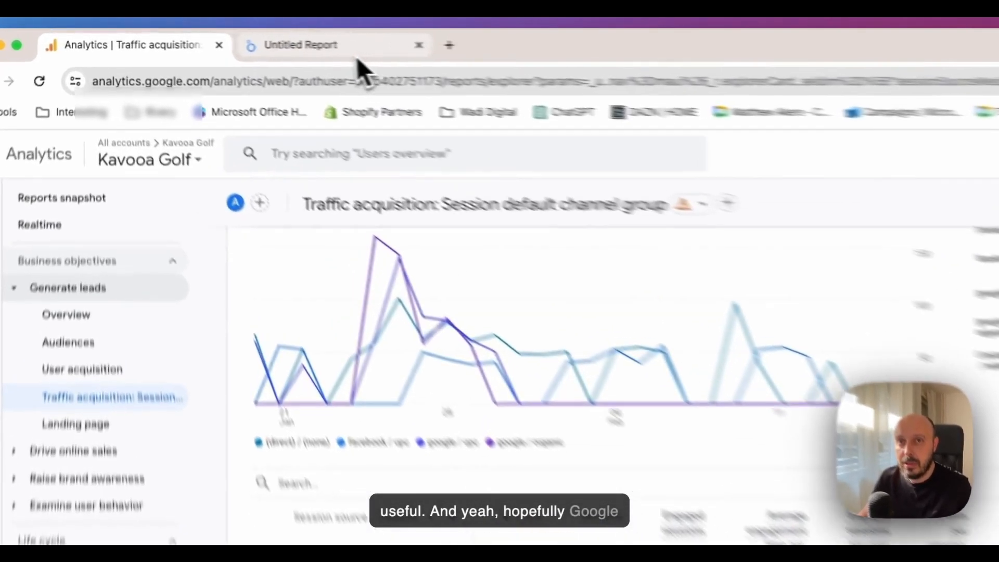
click(217, 38)
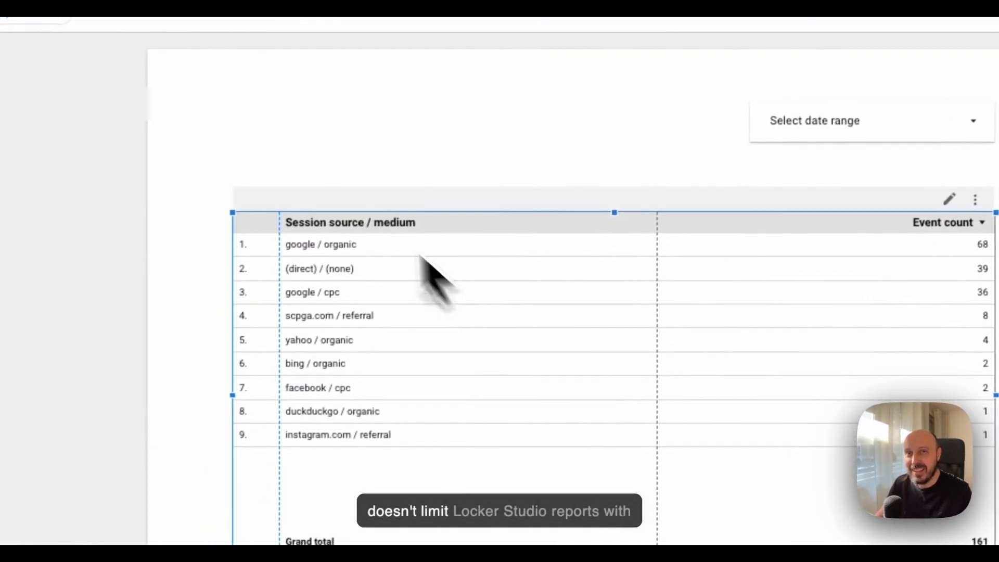